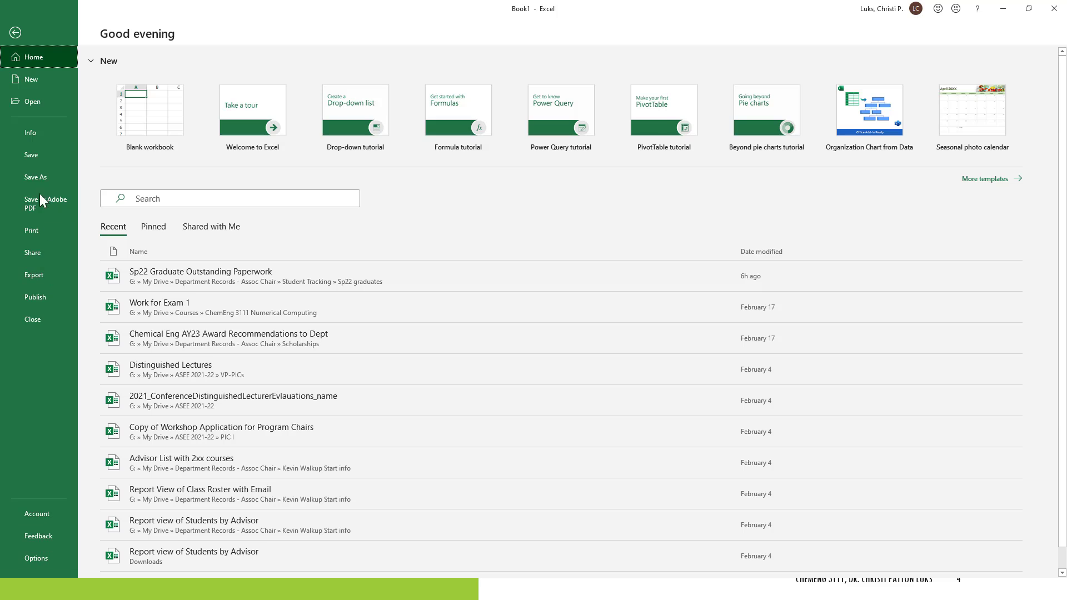
Step: Highlight the x and f(x) cells in row 2 (A2 and B2) with a yellow fill
{"action": "left_click", "coordinate": [16, 31]}
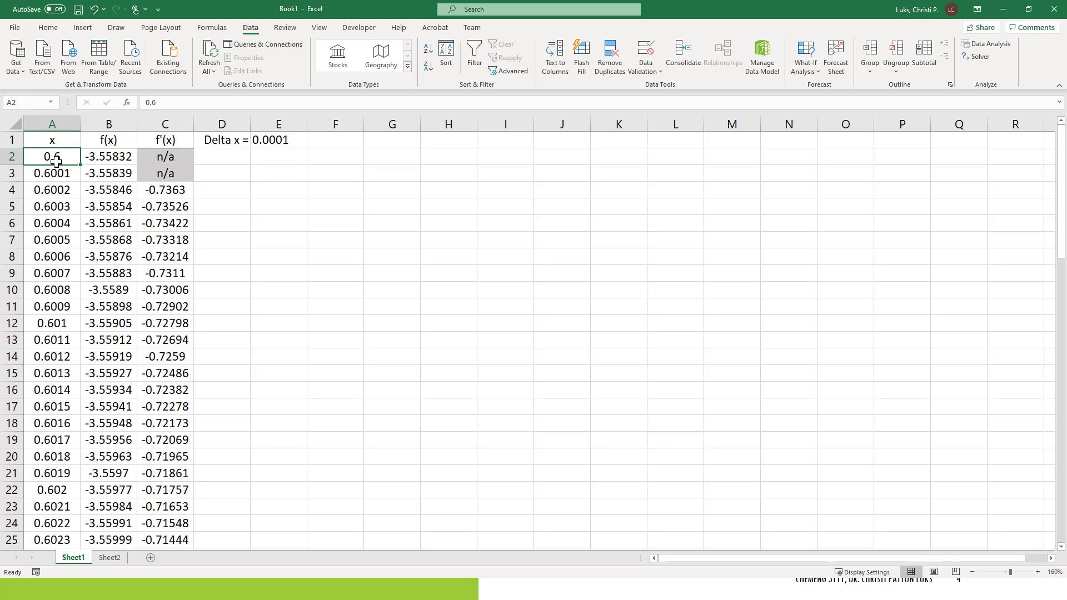
{"action": "left_click_drag", "start_coordinate": [43, 158], "coordinate": [125, 159]}
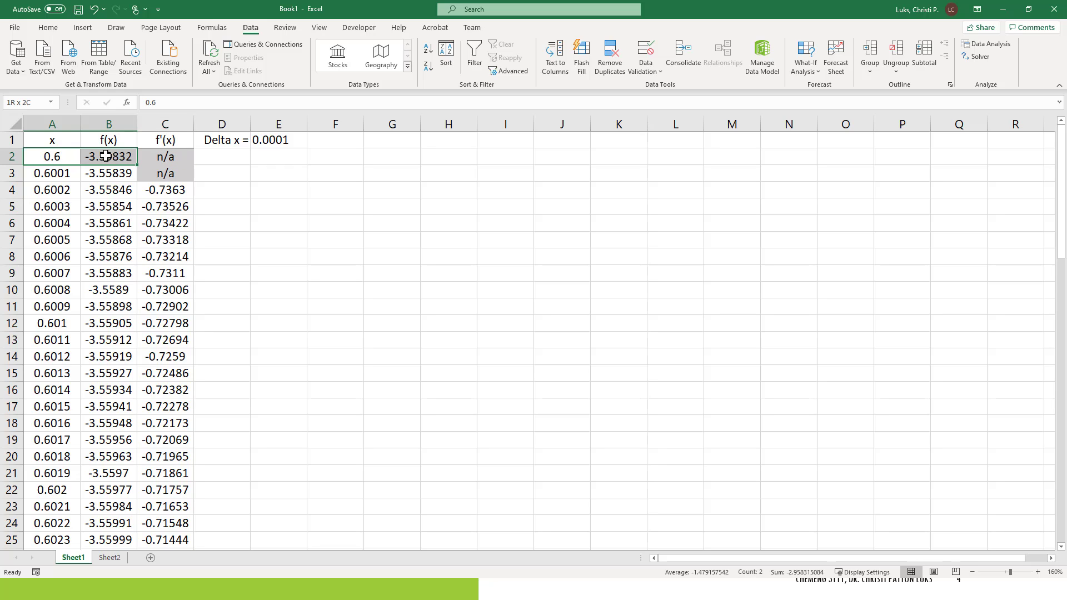
{"action": "left_click", "coordinate": [52, 30]}
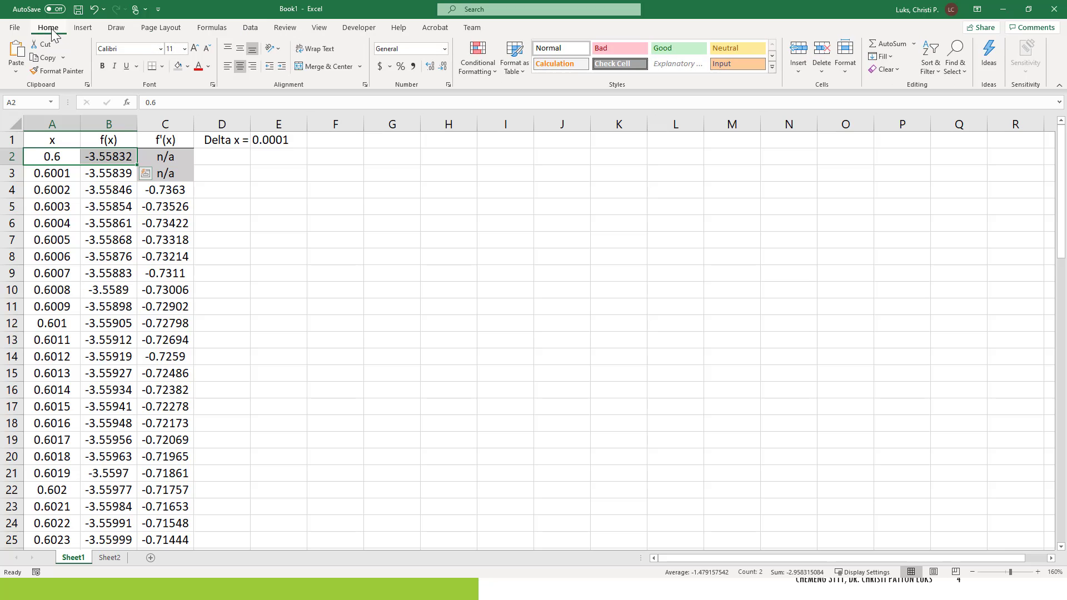
{"action": "left_click", "coordinate": [188, 66]}
{"action": "left_click", "coordinate": [208, 170]}
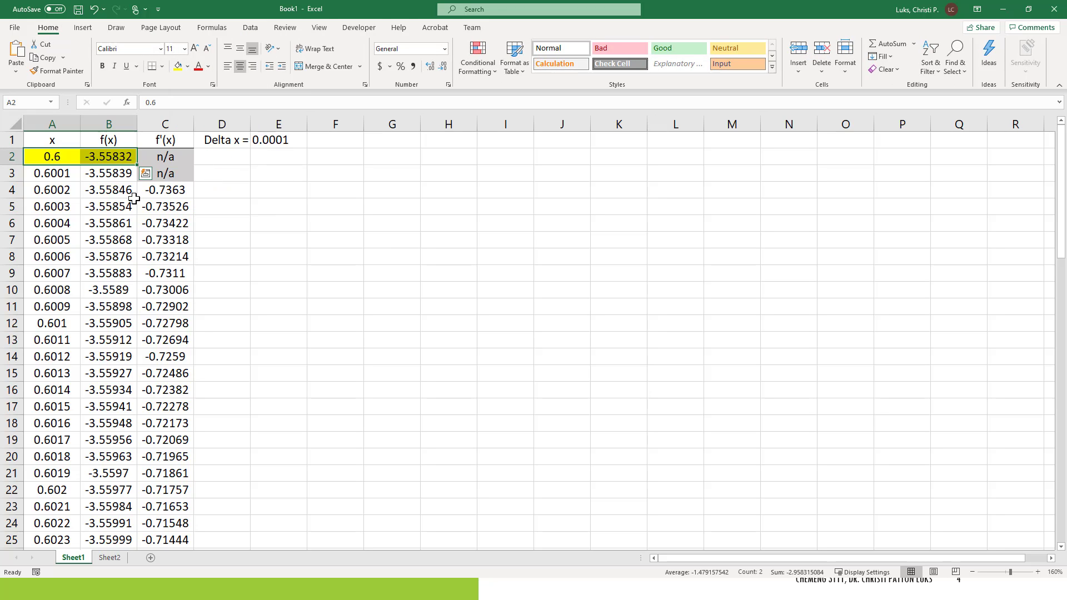
Step: Open Solver with B2 as the objective and set the changing variable cell to A2
{"action": "left_click", "coordinate": [109, 206]}
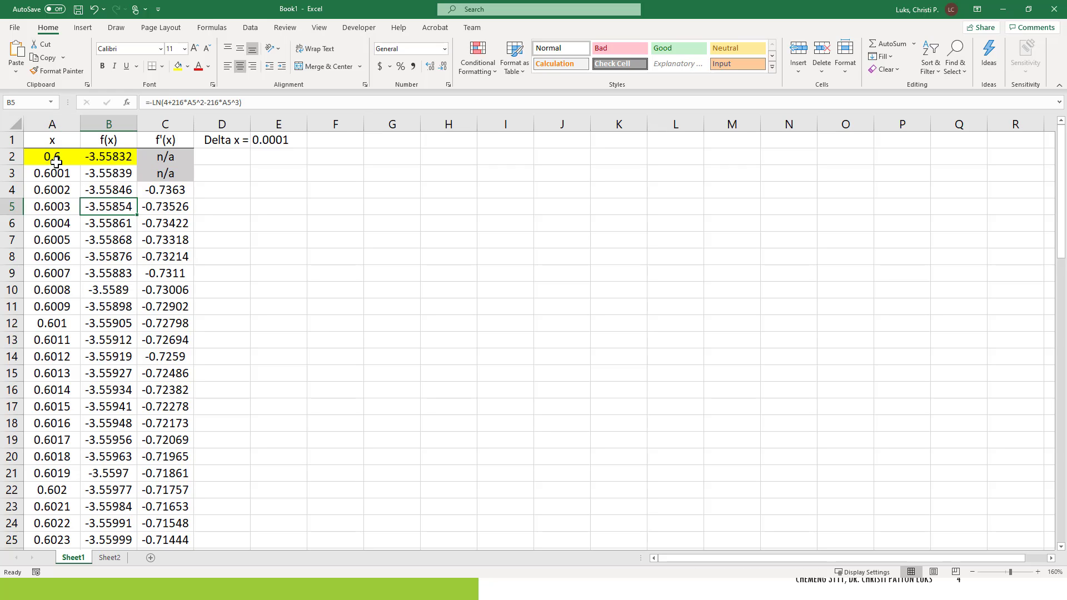
{"action": "left_click", "coordinate": [56, 162]}
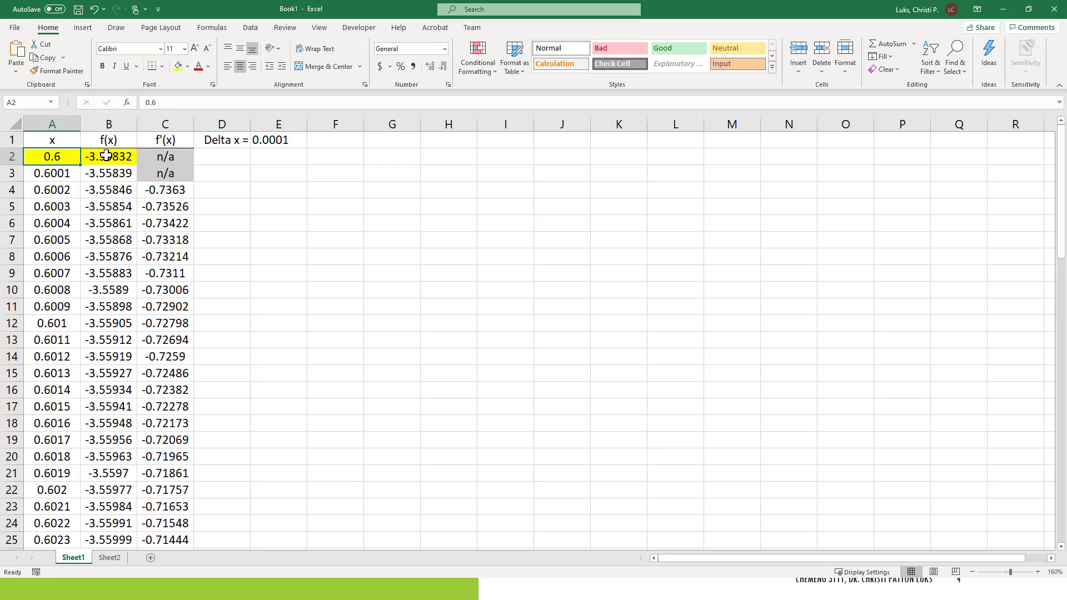
{"action": "left_click", "coordinate": [120, 159]}
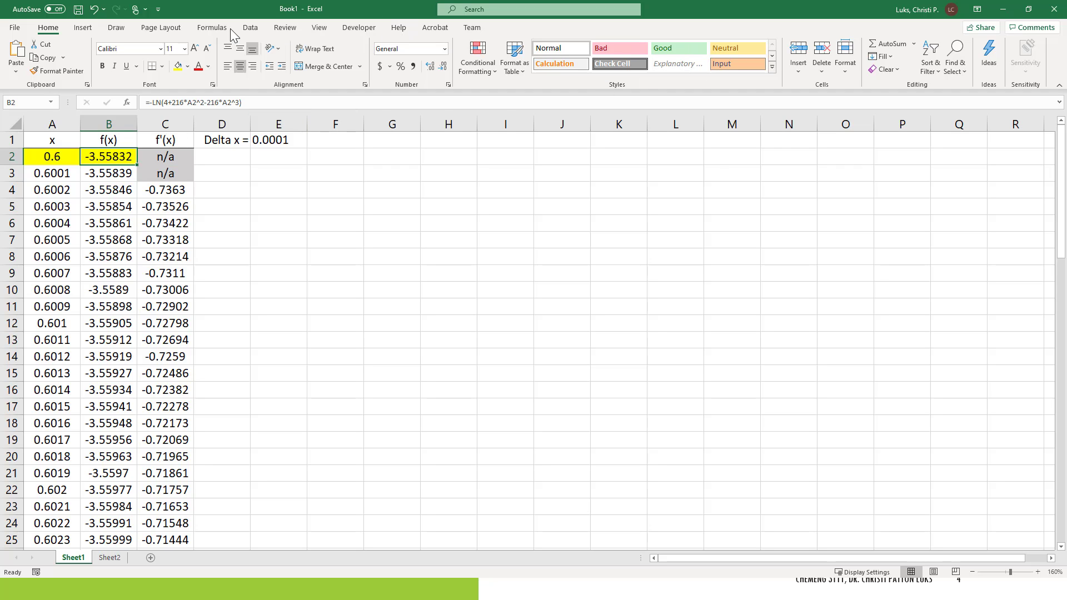
{"action": "left_click", "coordinate": [248, 28]}
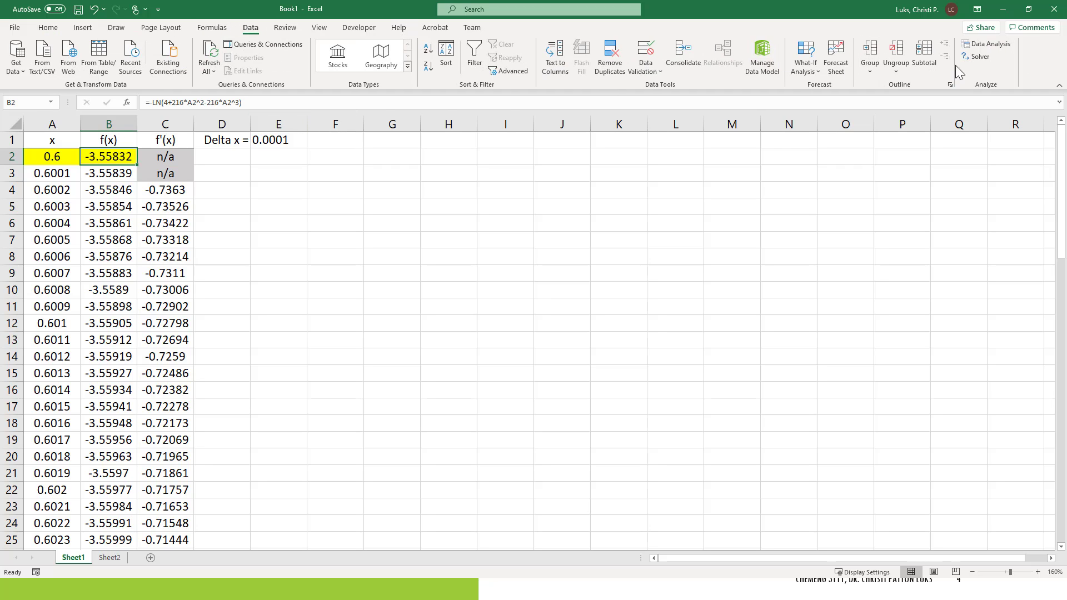
{"action": "left_click", "coordinate": [974, 56]}
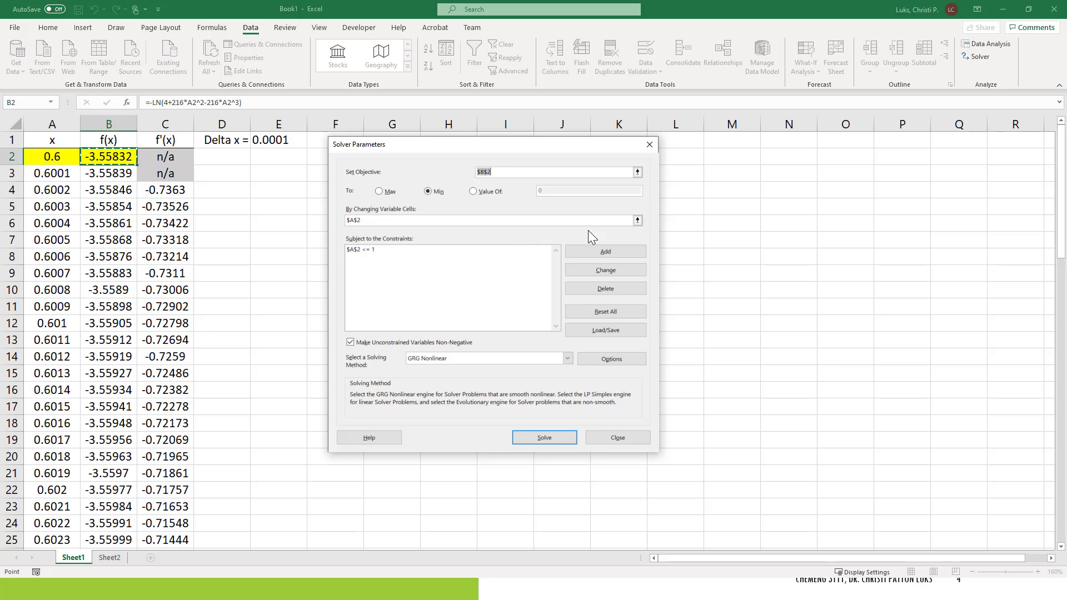
{"action": "left_click", "coordinate": [637, 221]}
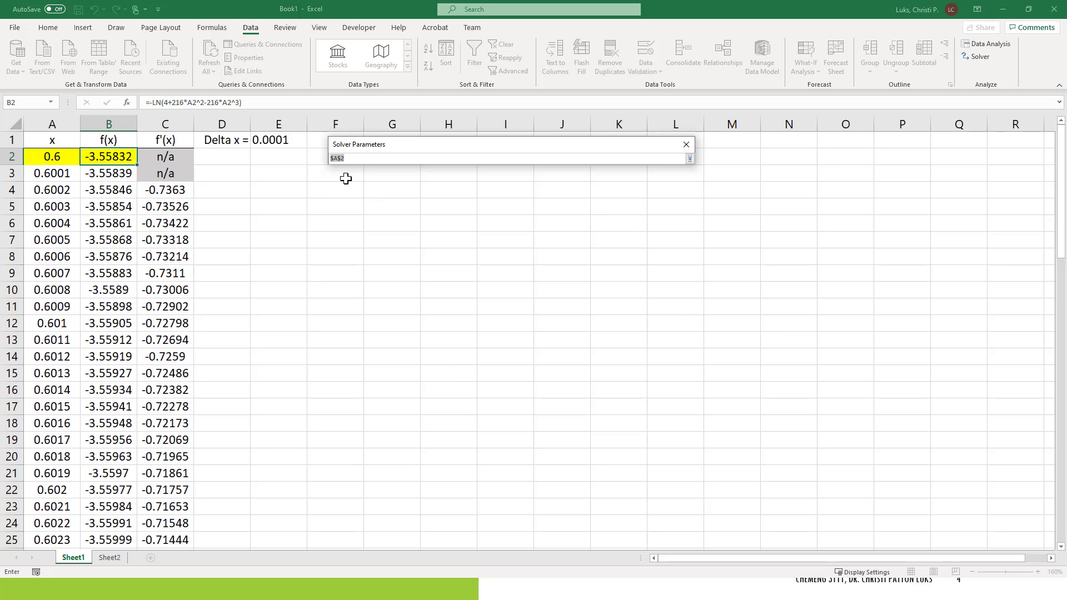
{"action": "left_click", "coordinate": [58, 157]}
{"action": "key", "text": "Return"}
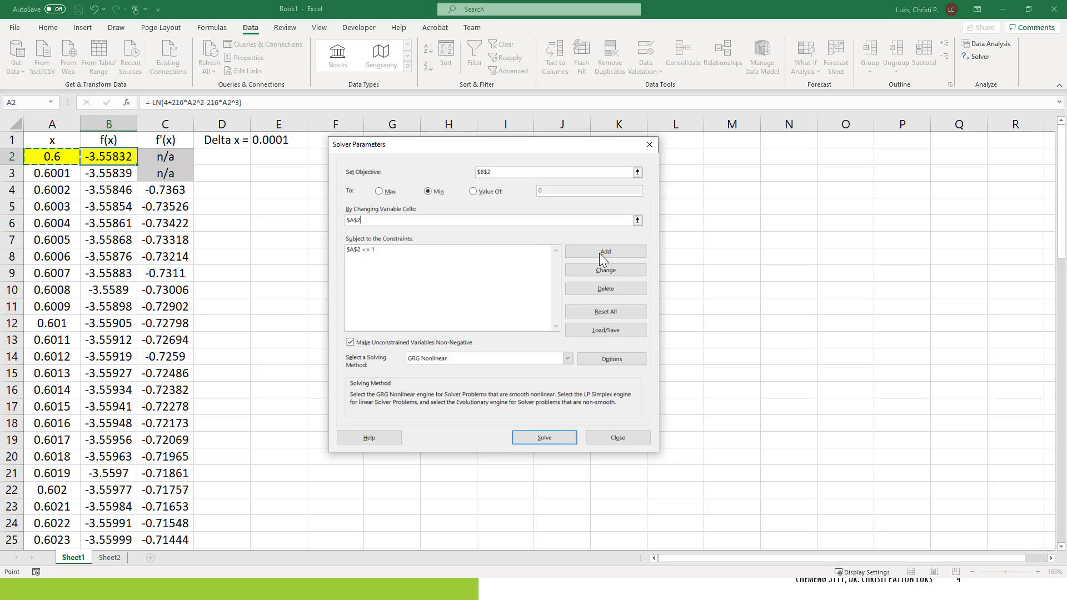
Step: Add a Solver constraint limiting A2 to less than or equal to 1
{"action": "left_click", "coordinate": [349, 343]}
{"action": "left_click", "coordinate": [349, 343]}
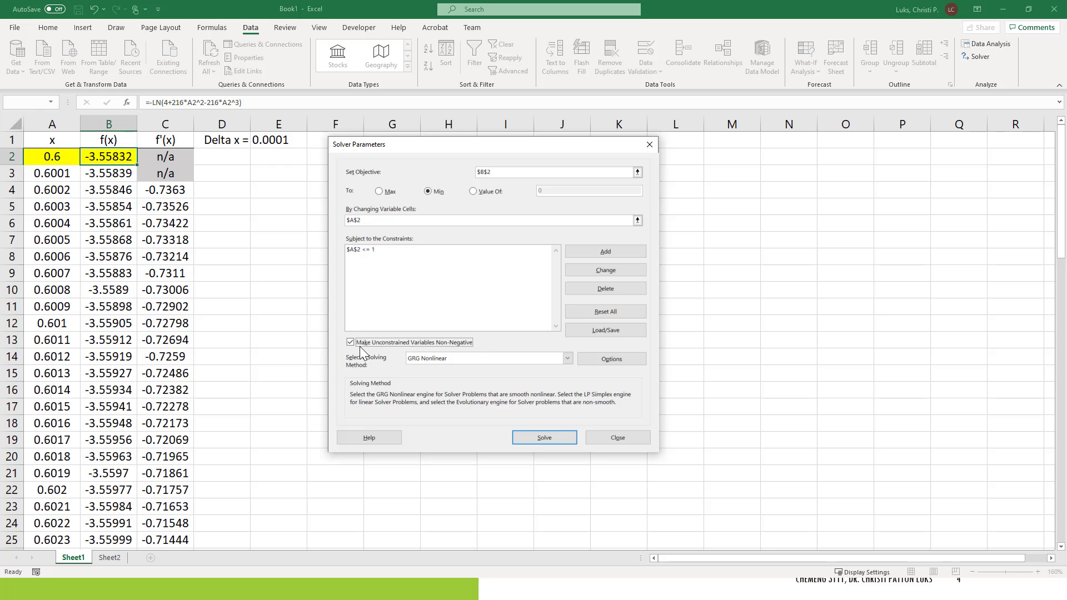
{"action": "left_click", "coordinate": [592, 253]}
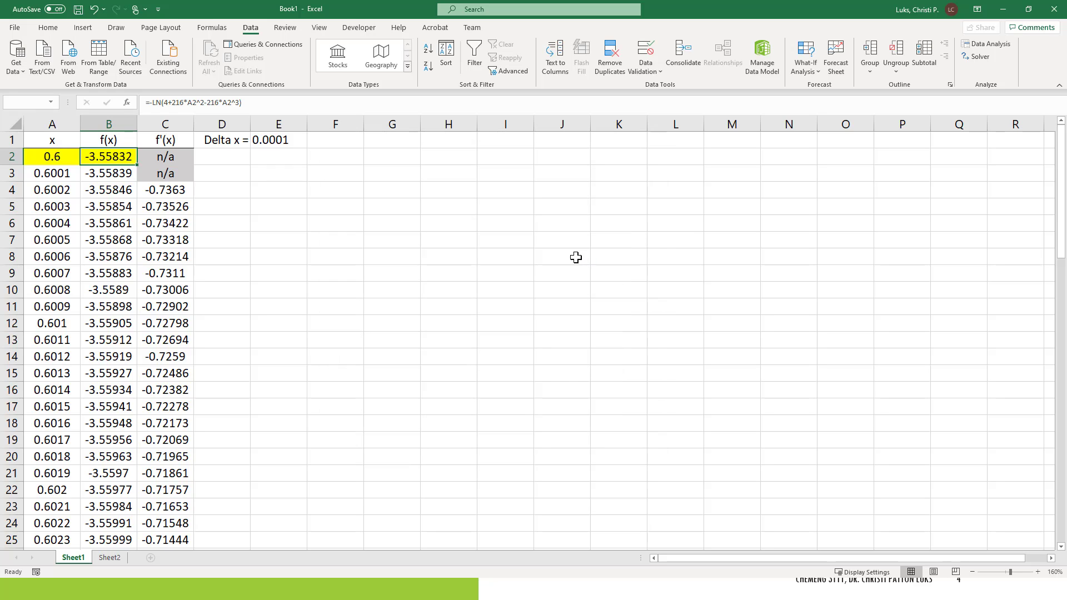
{"action": "left_click", "coordinate": [54, 158]}
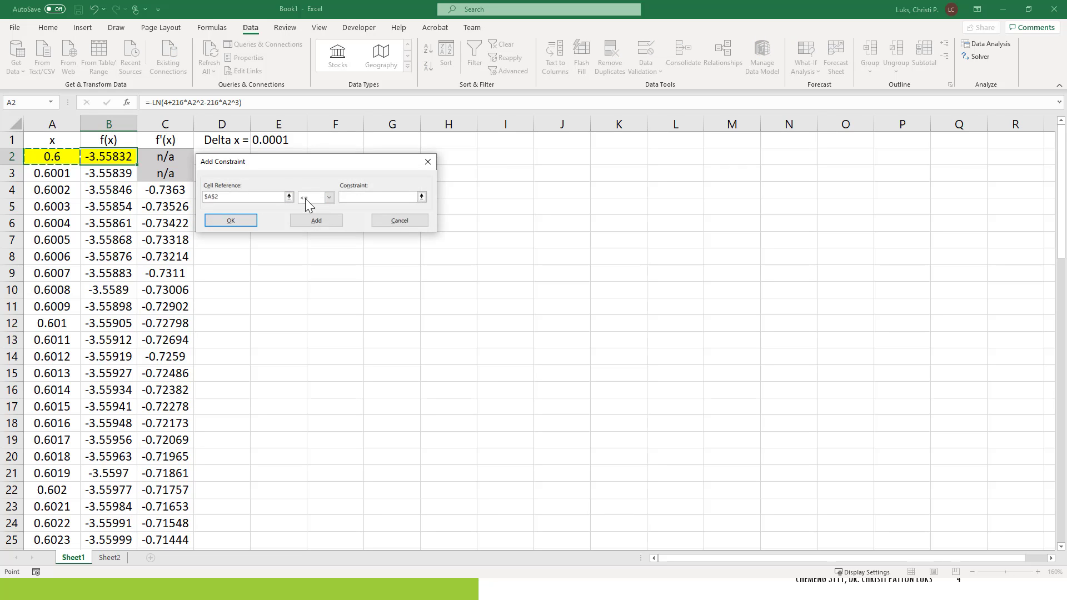
{"action": "left_click", "coordinate": [329, 197]}
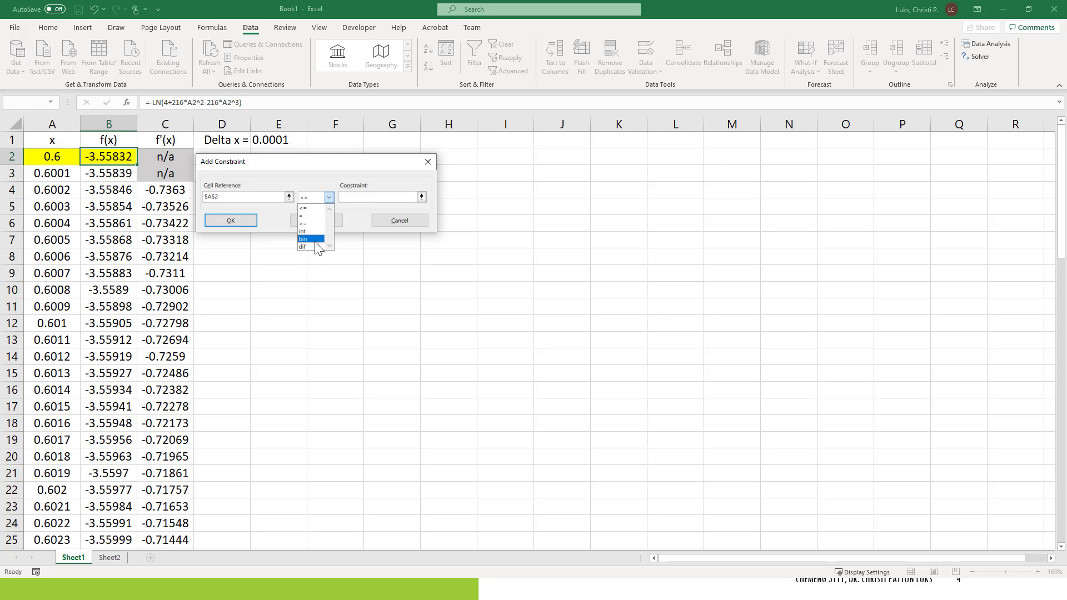
{"action": "left_click", "coordinate": [364, 197]}
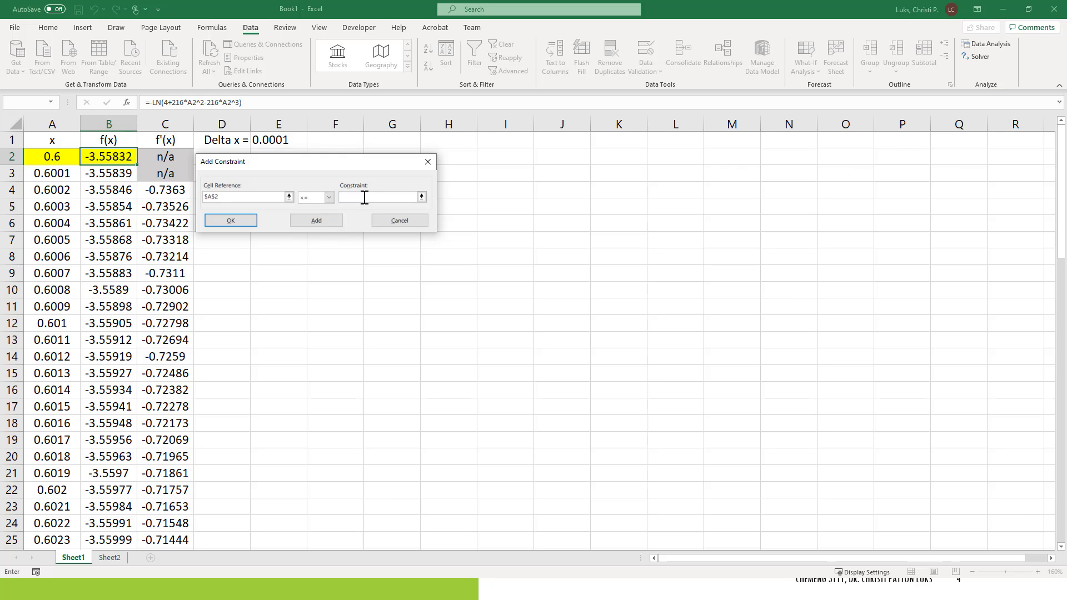
{"action": "type", "text": "1"}
{"action": "left_click", "coordinate": [231, 220]}
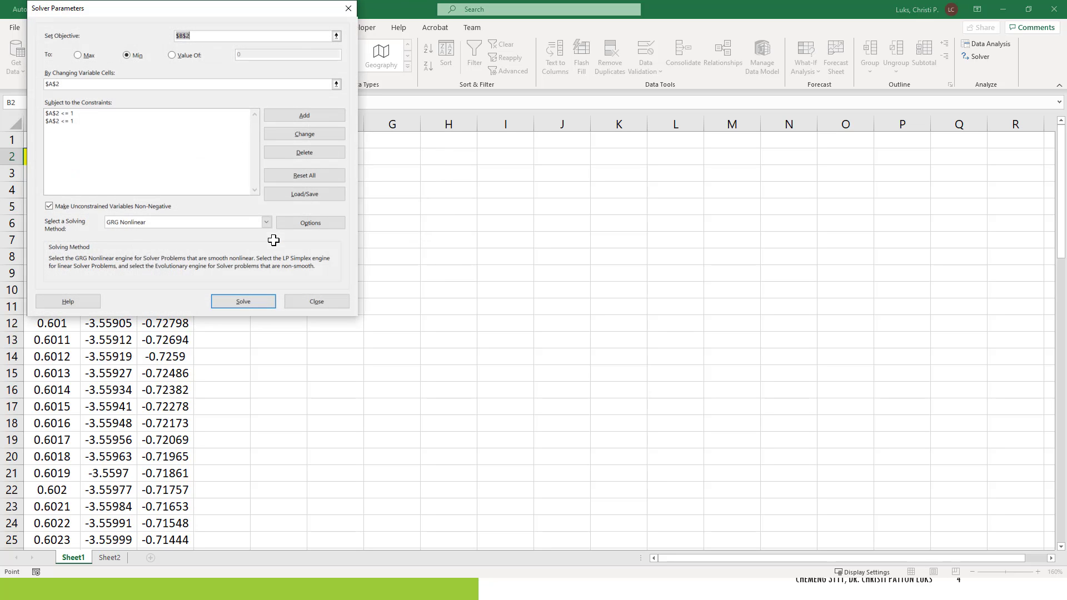
Step: Delete the duplicate A2 <= 1 constraint from the constraint list
{"action": "left_click", "coordinate": [60, 122]}
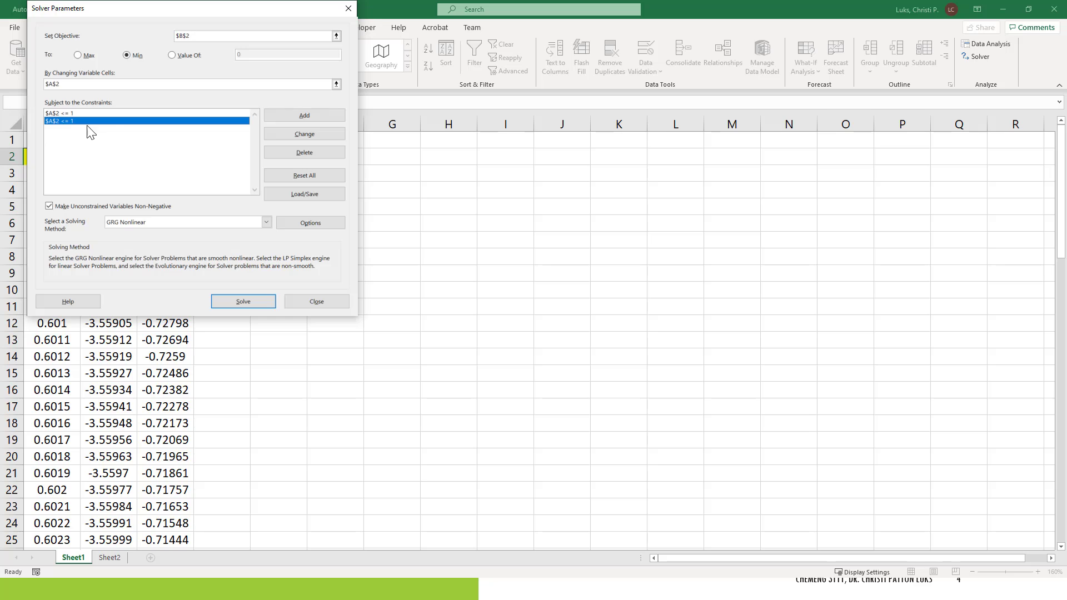
{"action": "left_click", "coordinate": [309, 152]}
{"action": "key", "text": "Escape"}
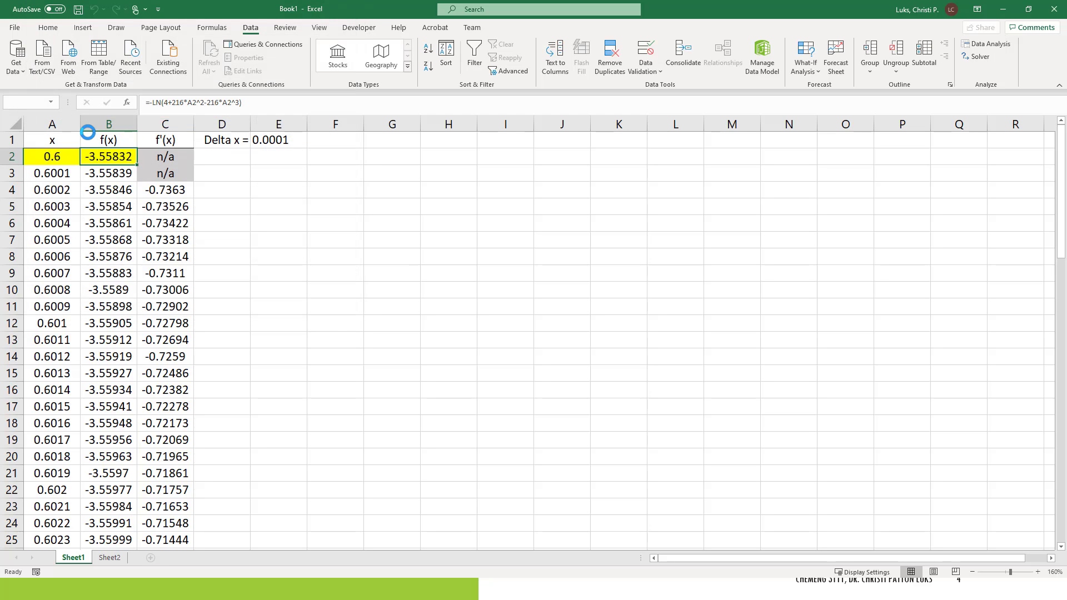
{"action": "key", "text": "Return"}
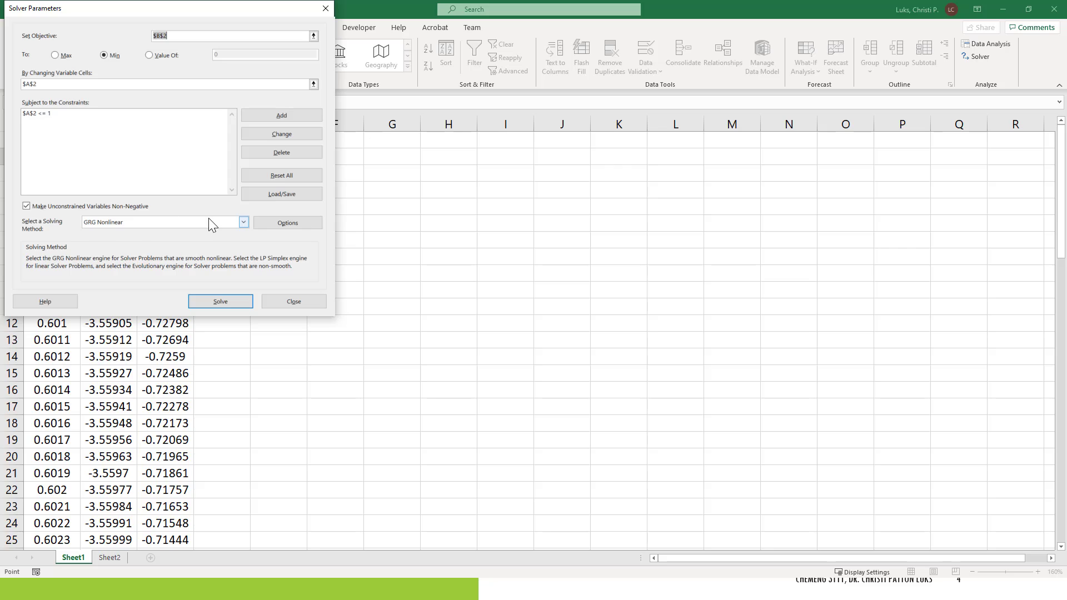
Step: Choose the GRG Nonlinear solving method, run Solver, and keep the solver solution
{"action": "left_click", "coordinate": [243, 222]}
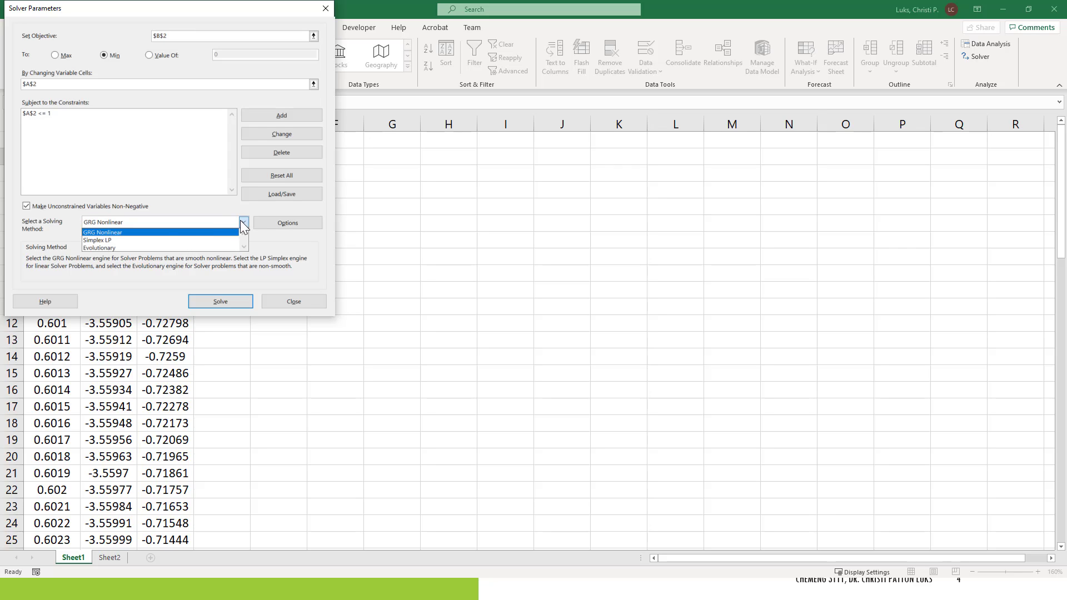
{"action": "left_click", "coordinate": [129, 235]}
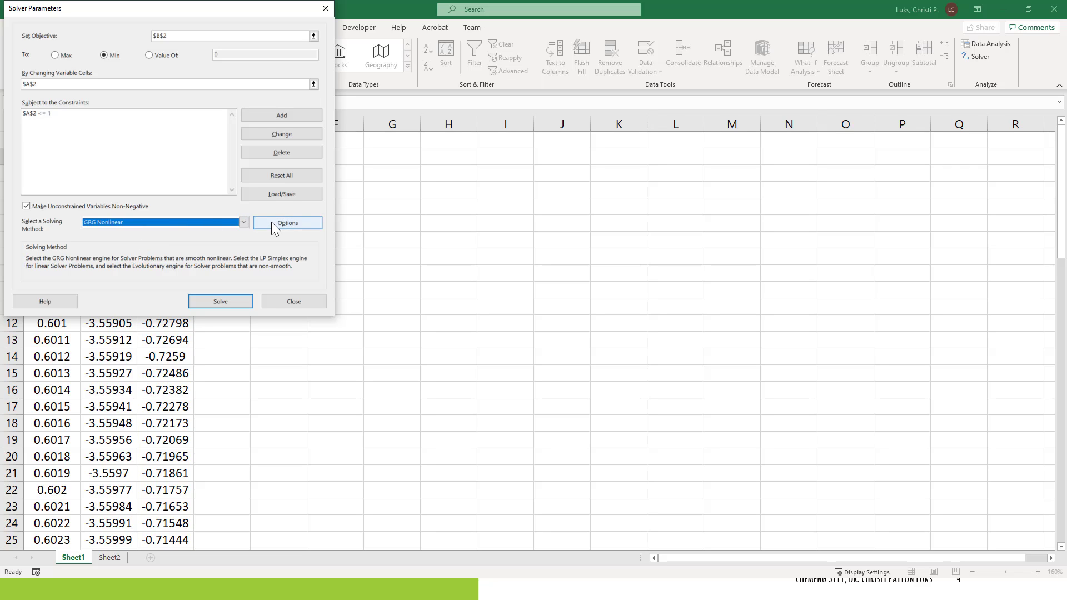
{"action": "left_click", "coordinate": [220, 302]}
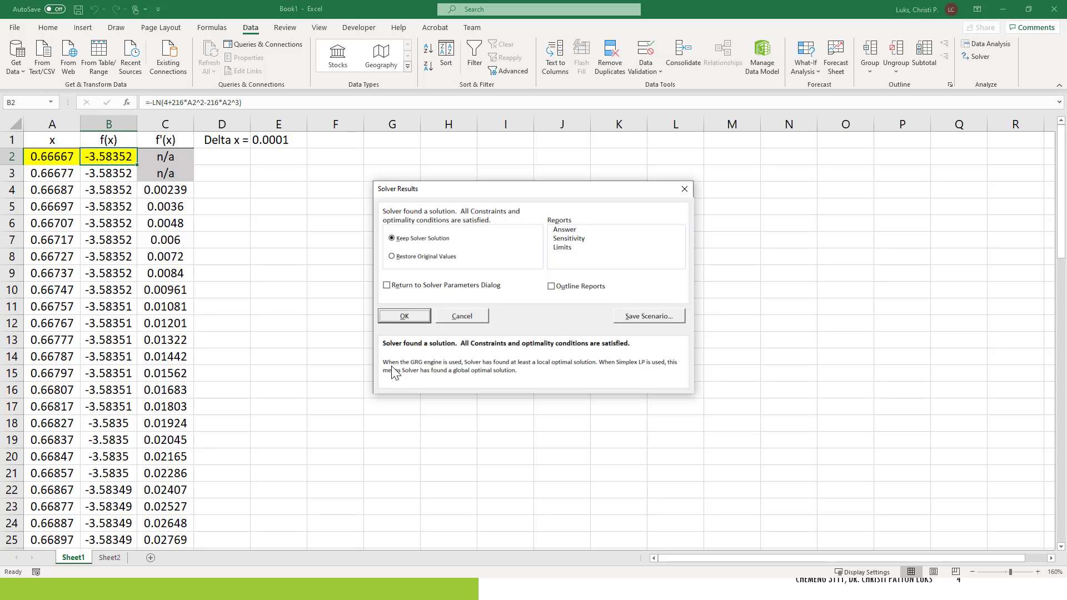
{"action": "left_click", "coordinate": [404, 316]}
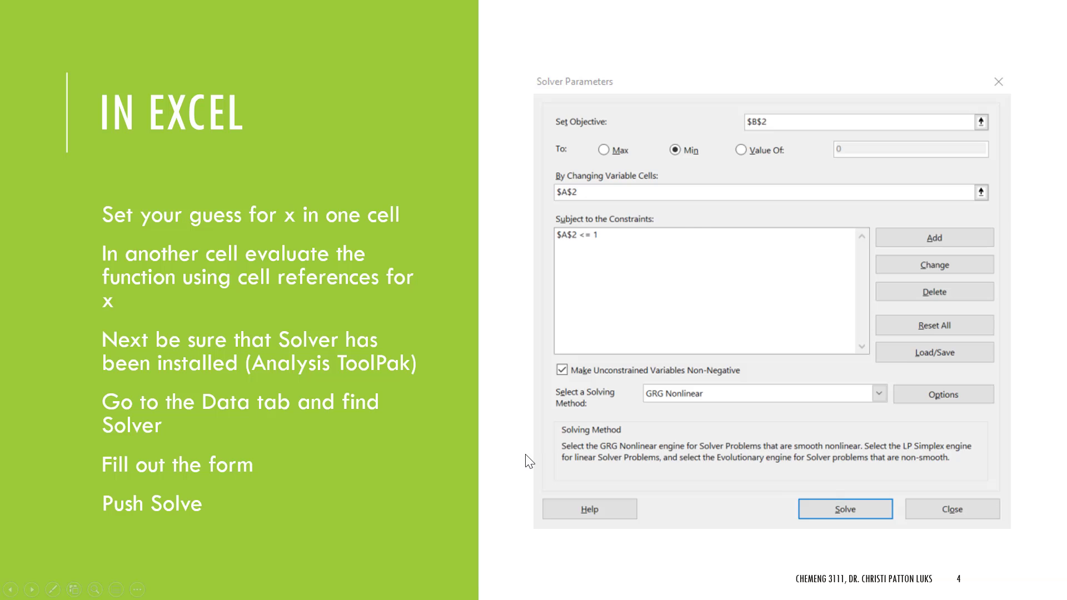
{"action": "left_click", "coordinate": [529, 461]}
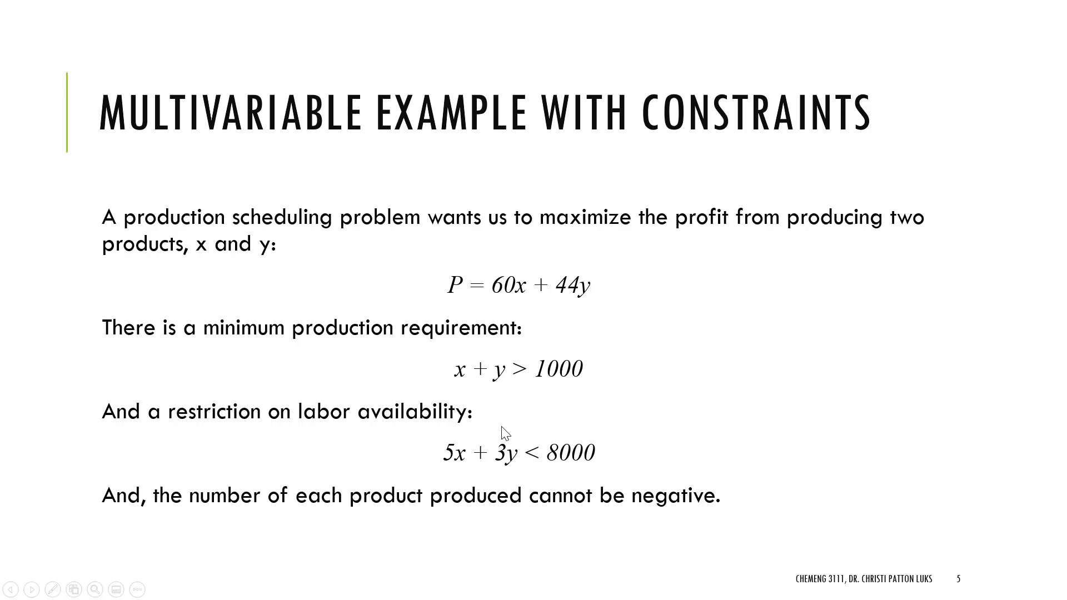
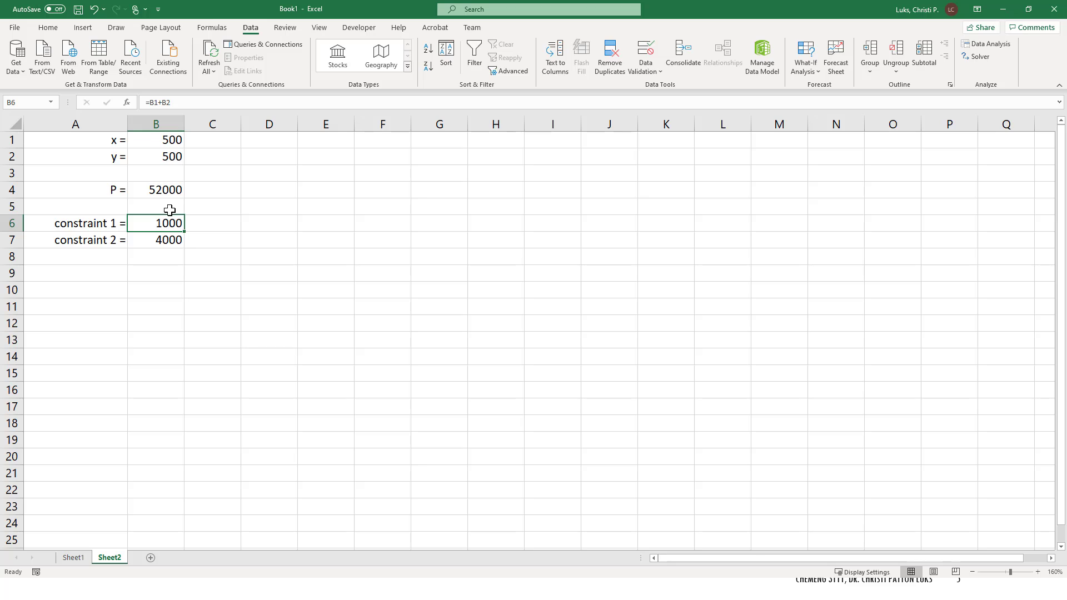
Step: Inspect the formulas behind the two constraint cells, constraint 1 and constraint 2
{"action": "left_click", "coordinate": [160, 102]}
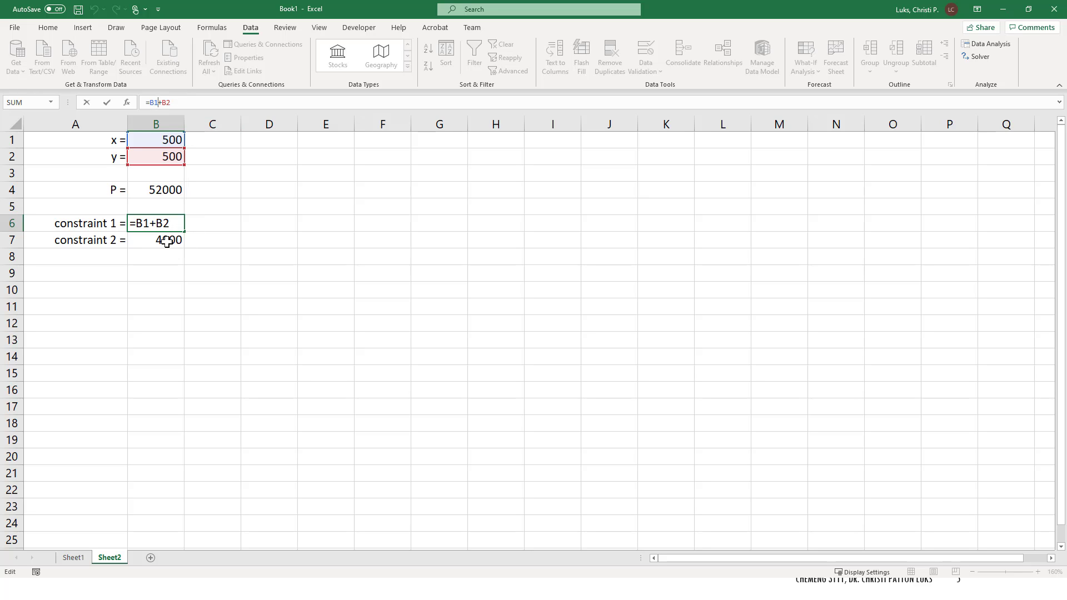
{"action": "left_click", "coordinate": [167, 242]}
{"action": "left_click", "coordinate": [165, 102]}
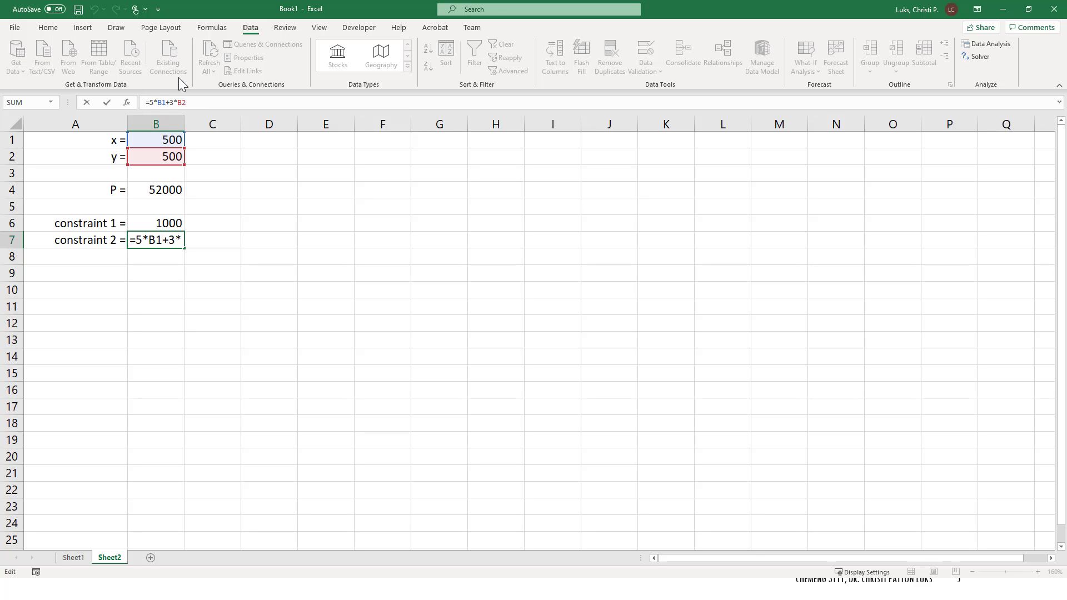
{"action": "left_click", "coordinate": [162, 240]}
{"action": "key", "text": "Return"}
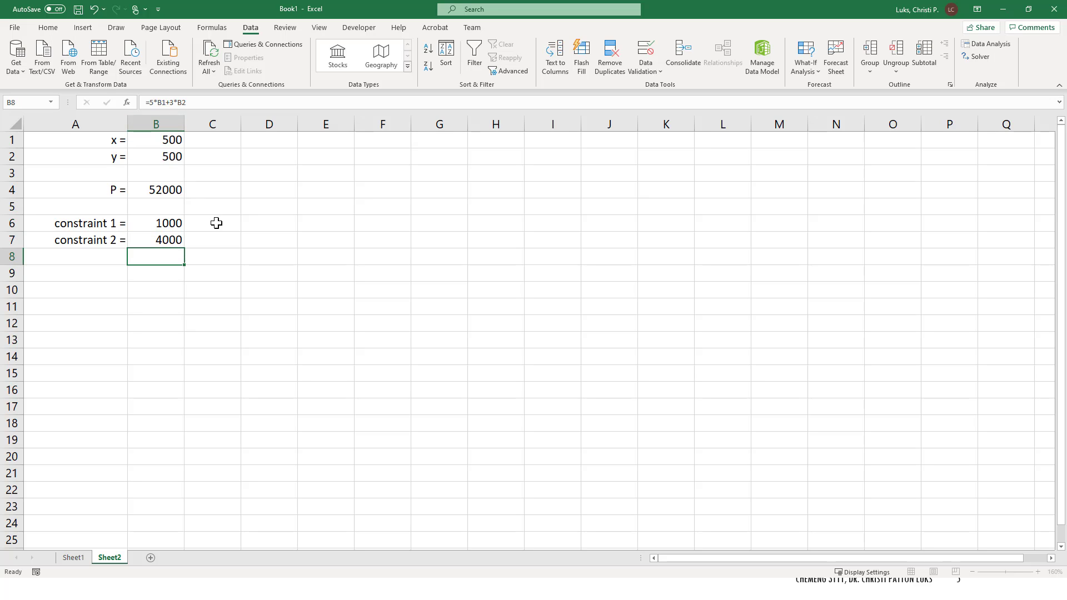
Step: Open Solver and reselect B4 as the objective and B1:B2 as the changing variable cells
{"action": "left_click", "coordinate": [175, 139]}
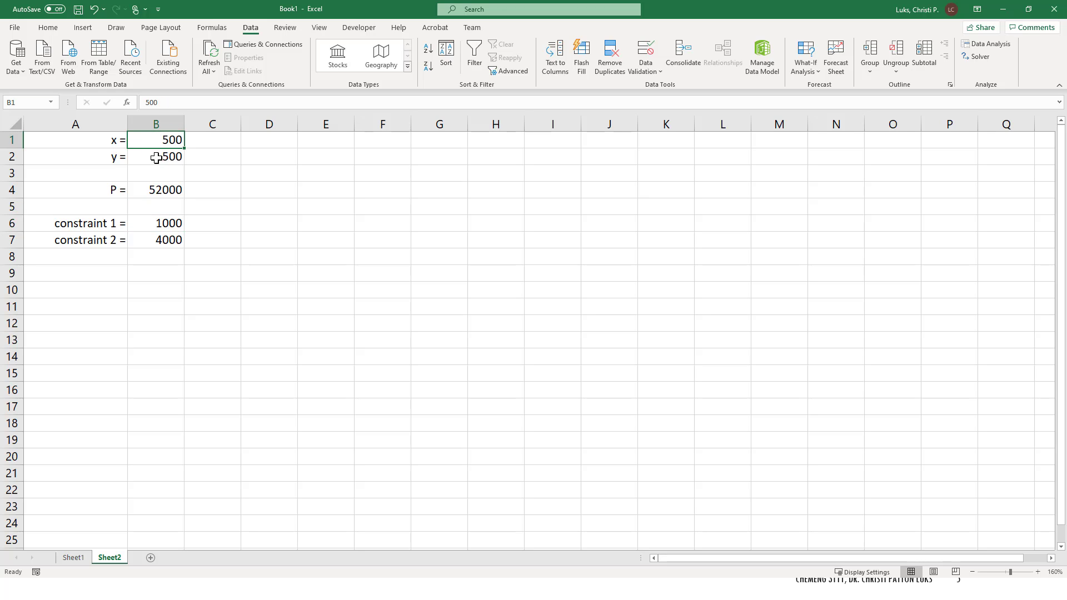
{"action": "left_click", "coordinate": [188, 255]}
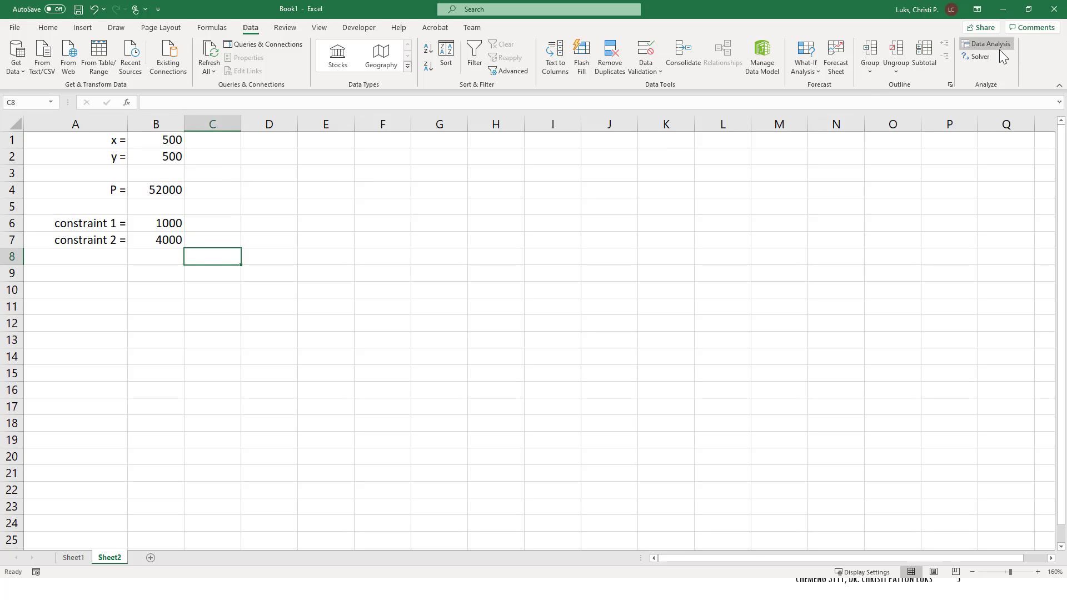
{"action": "left_click", "coordinate": [980, 56]}
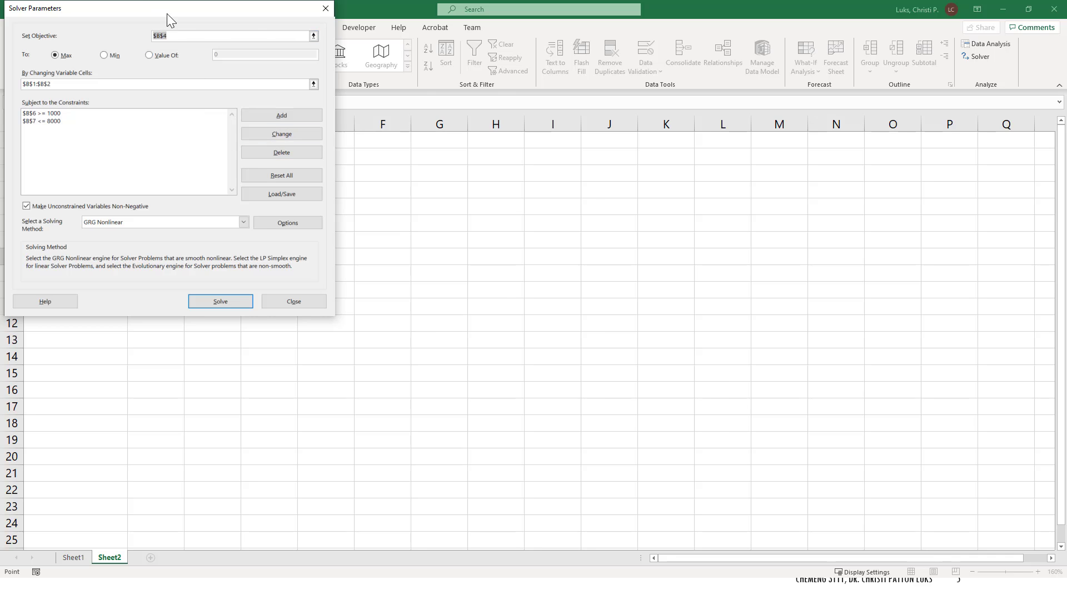
{"action": "left_click_drag", "start_coordinate": [167, 14], "coordinate": [539, 138]}
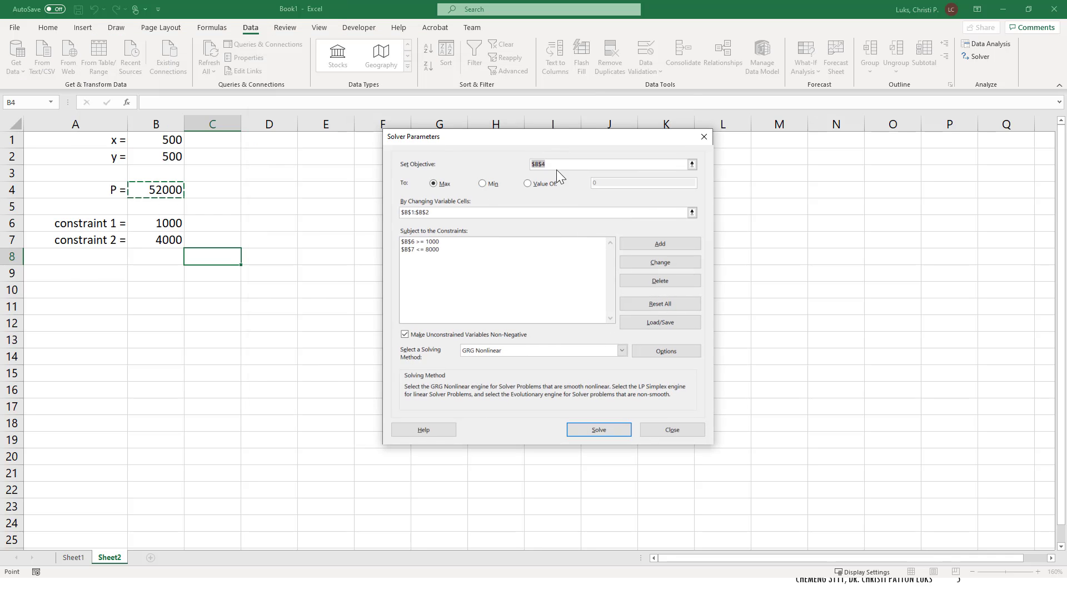
{"action": "left_click", "coordinate": [692, 163]}
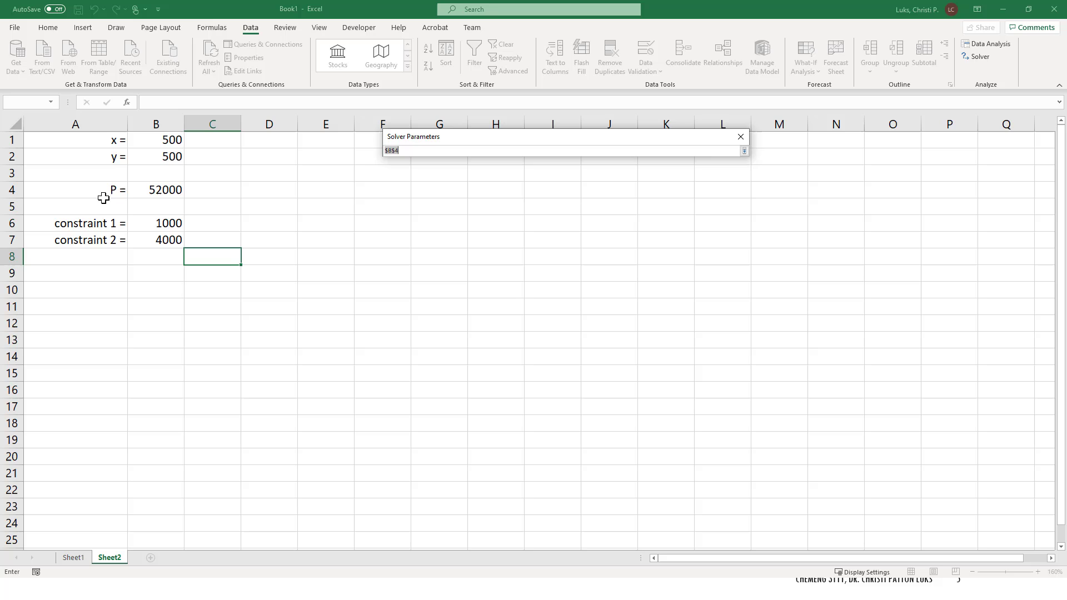
{"action": "left_click", "coordinate": [145, 193]}
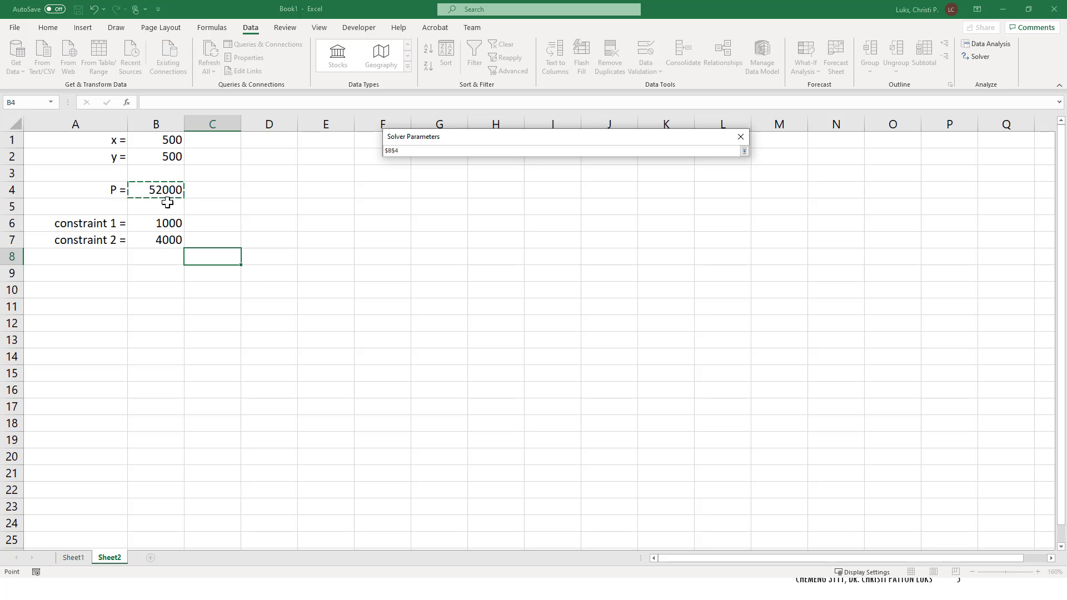
{"action": "key", "text": "Return"}
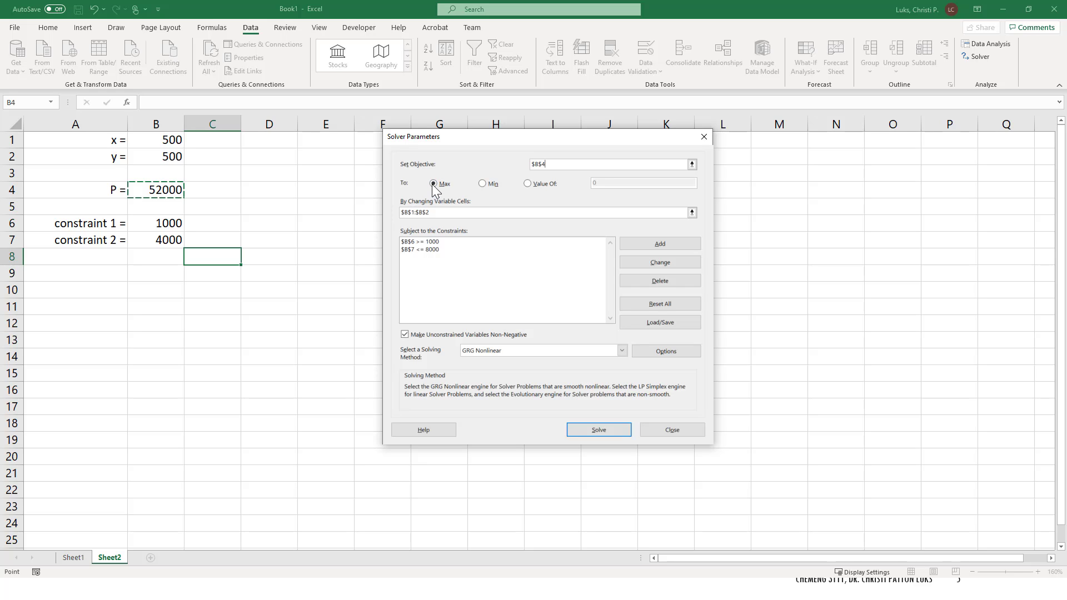
{"action": "left_click", "coordinate": [691, 211]}
{"action": "left_click_drag", "start_coordinate": [173, 141], "coordinate": [171, 158]}
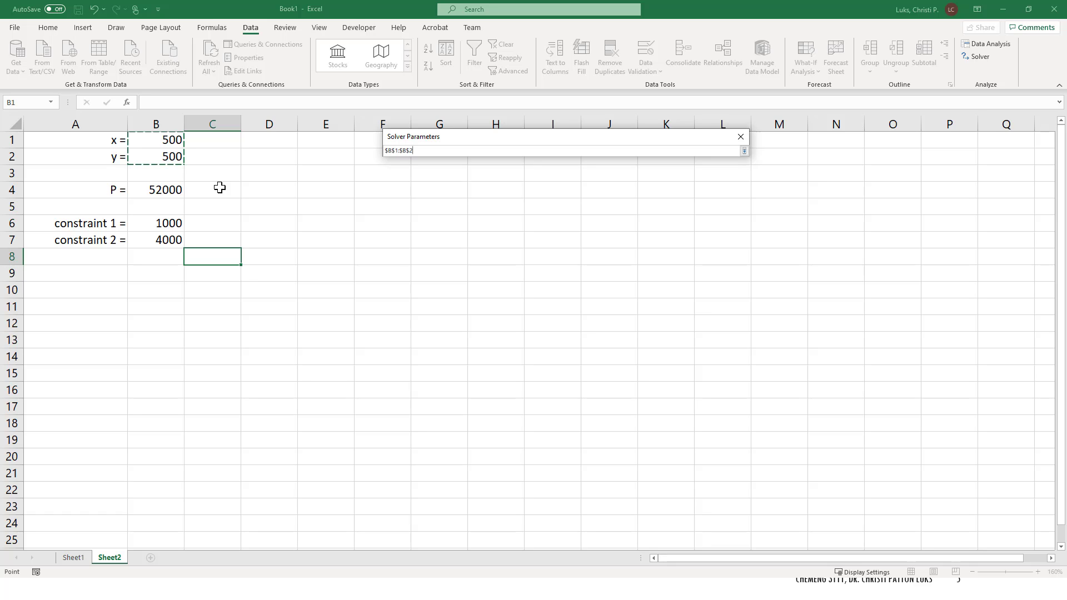
{"action": "key", "text": "Return"}
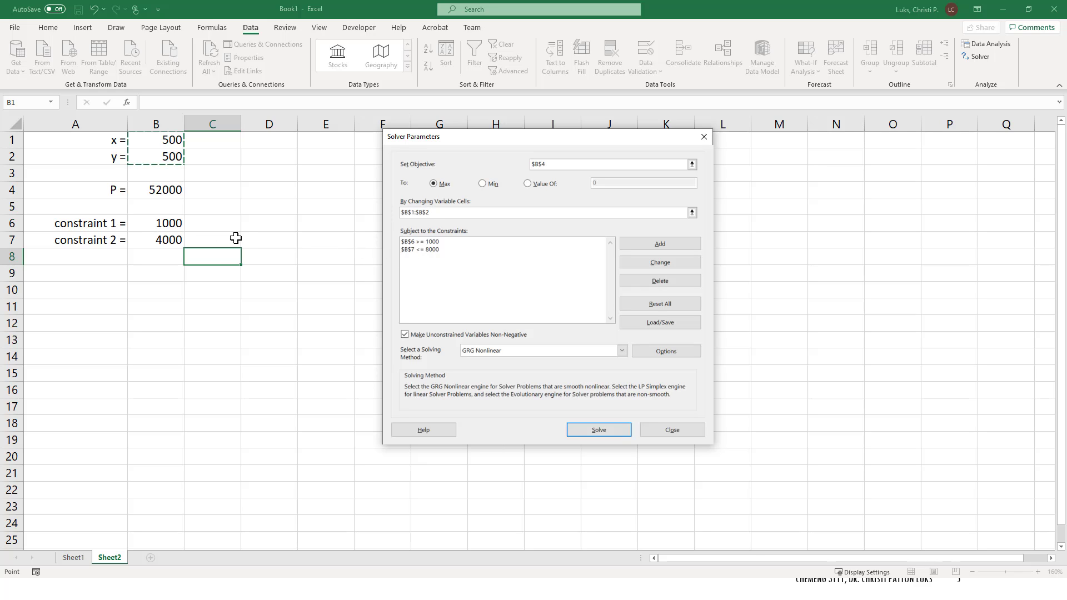
Step: Set the changing variable cell to B6, run Solver, and keep the solver solution
{"action": "left_click", "coordinate": [158, 225]}
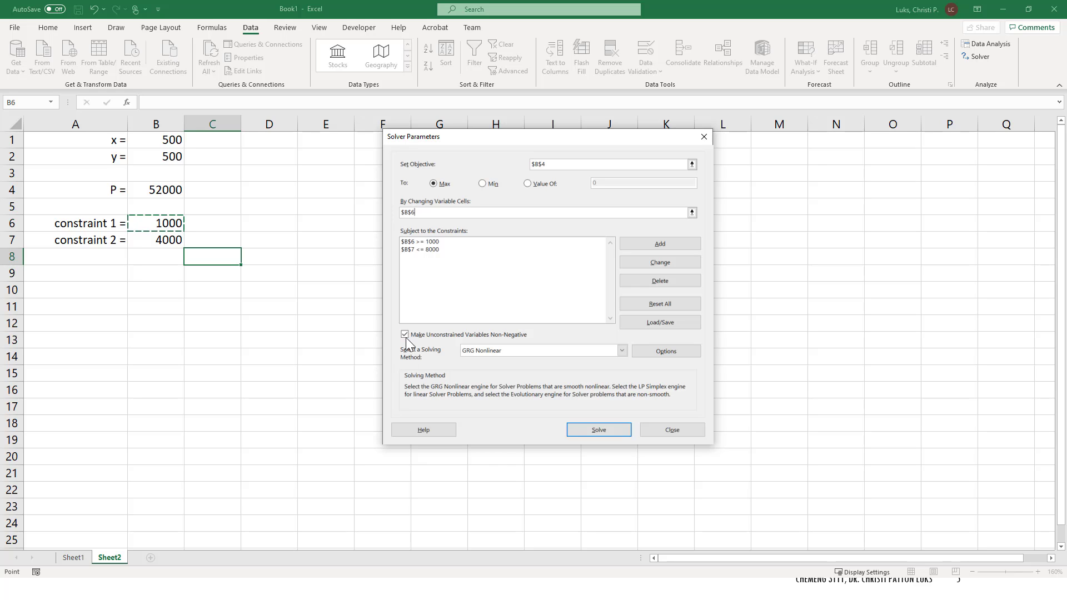
{"action": "left_click", "coordinate": [586, 432]}
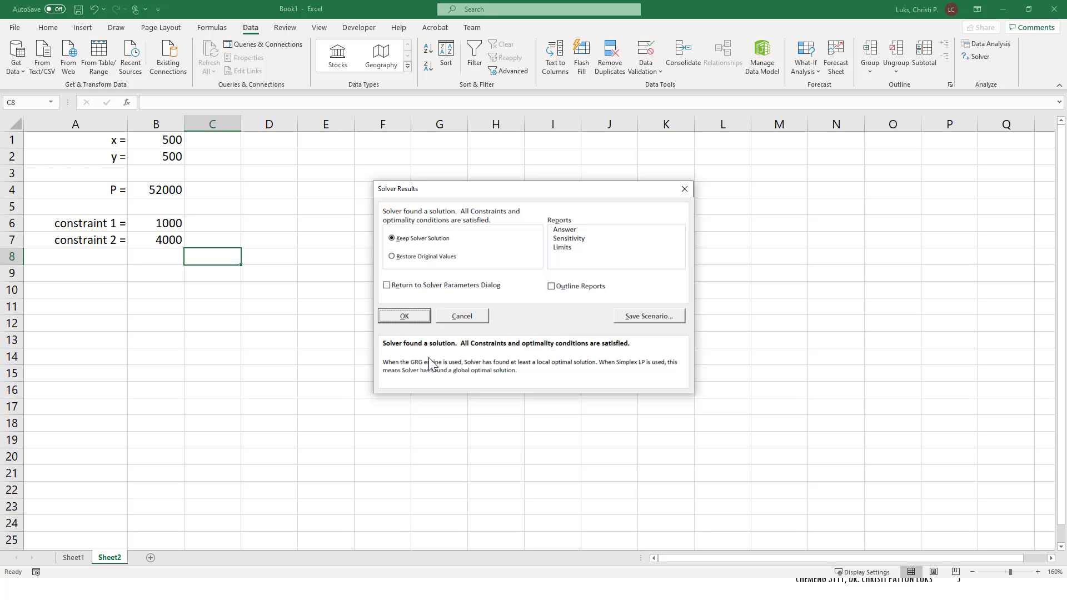
{"action": "left_click", "coordinate": [404, 316]}
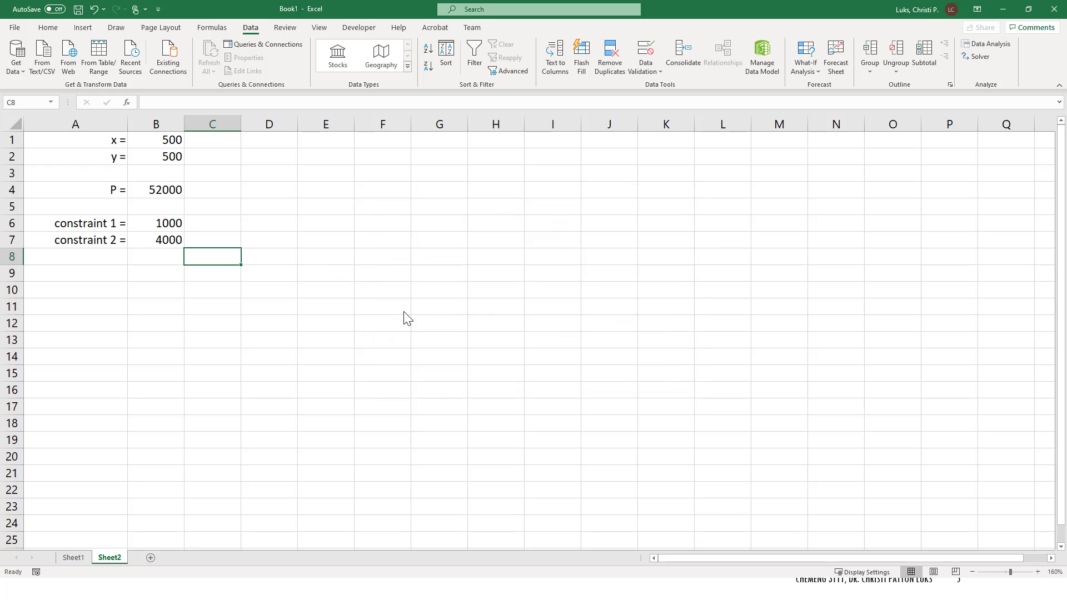
Step: Reopen Solver and review the Options settings under the All Methods, GRG Nonlinear and Evolutionary categories
{"action": "left_click", "coordinate": [290, 257]}
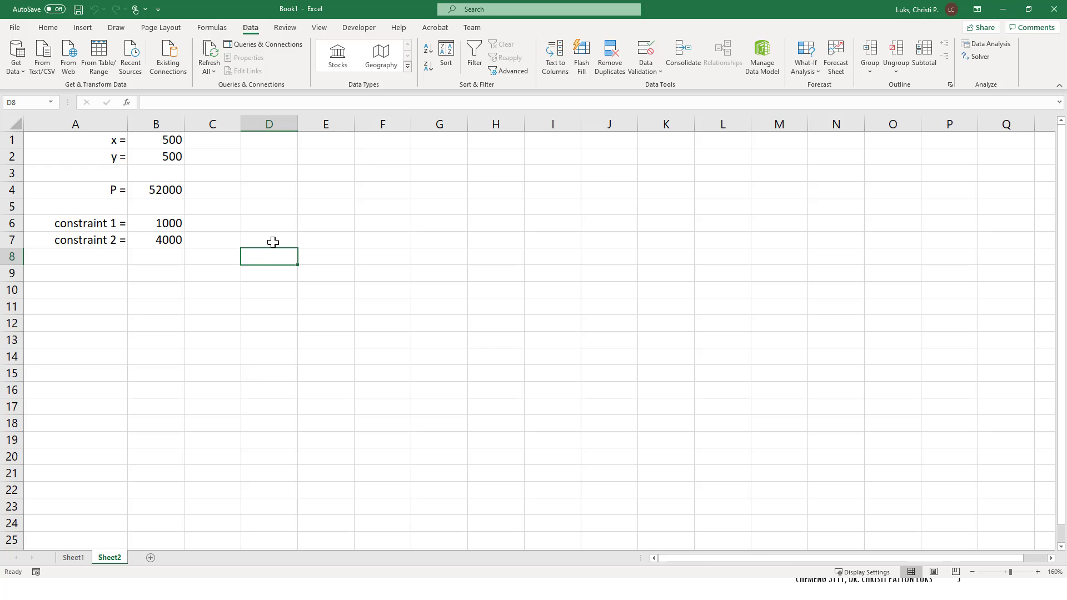
{"action": "left_click", "coordinate": [168, 150]}
{"action": "left_click", "coordinate": [165, 137]}
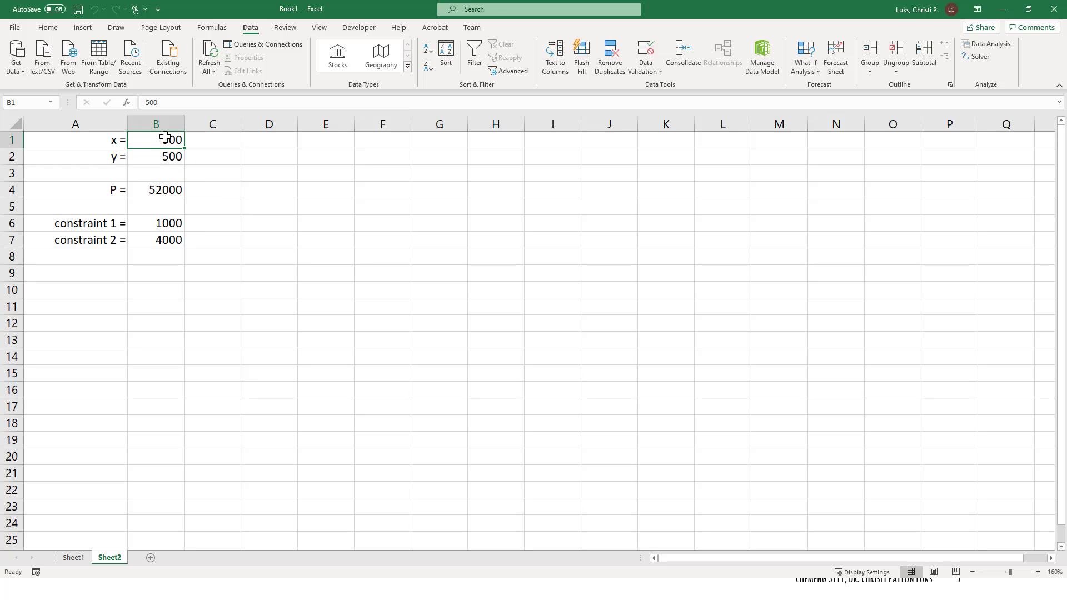
{"action": "left_click", "coordinate": [975, 56]}
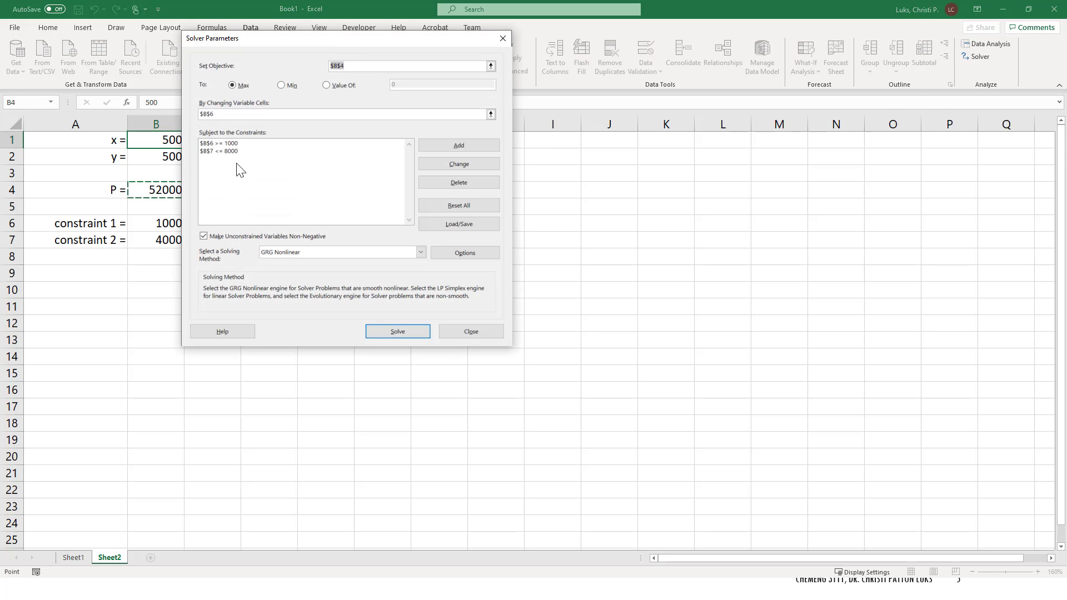
{"action": "left_click", "coordinate": [220, 114]}
{"action": "left_click", "coordinate": [451, 254]}
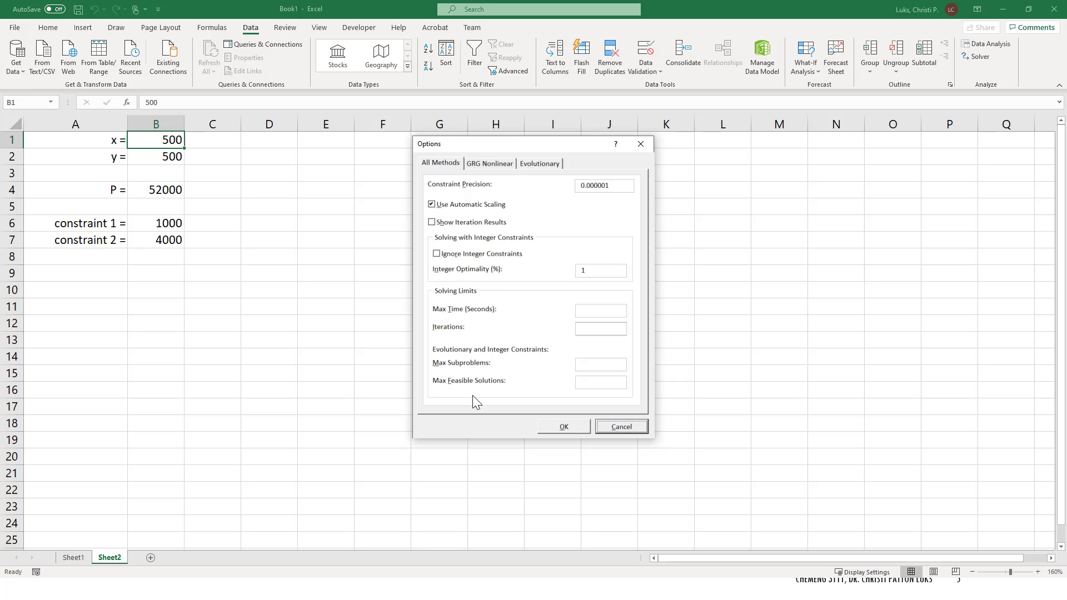
{"action": "left_click", "coordinate": [483, 165]}
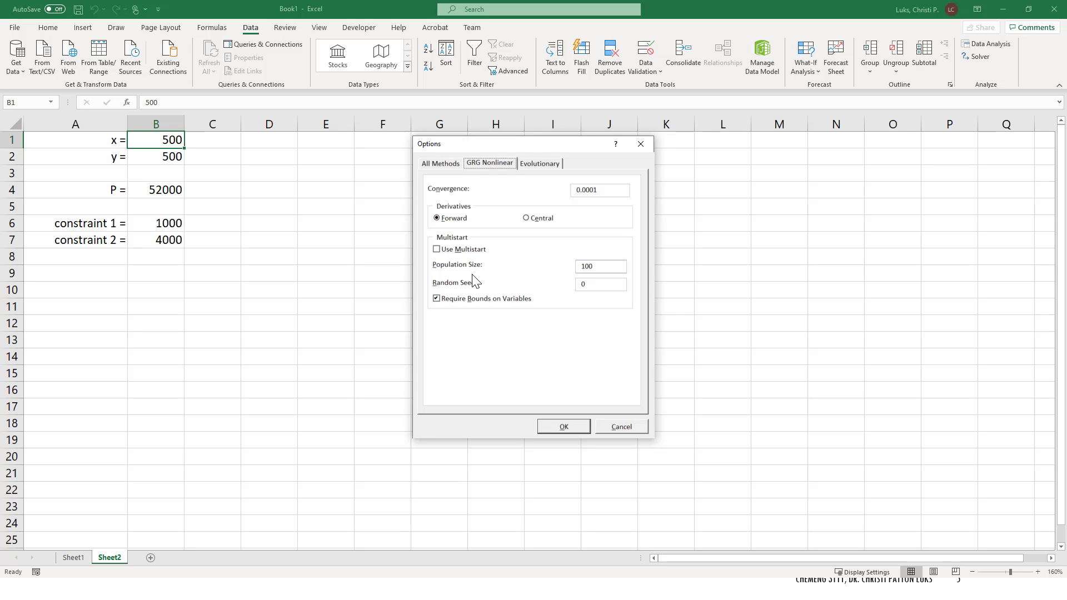
{"action": "left_click", "coordinate": [547, 165]}
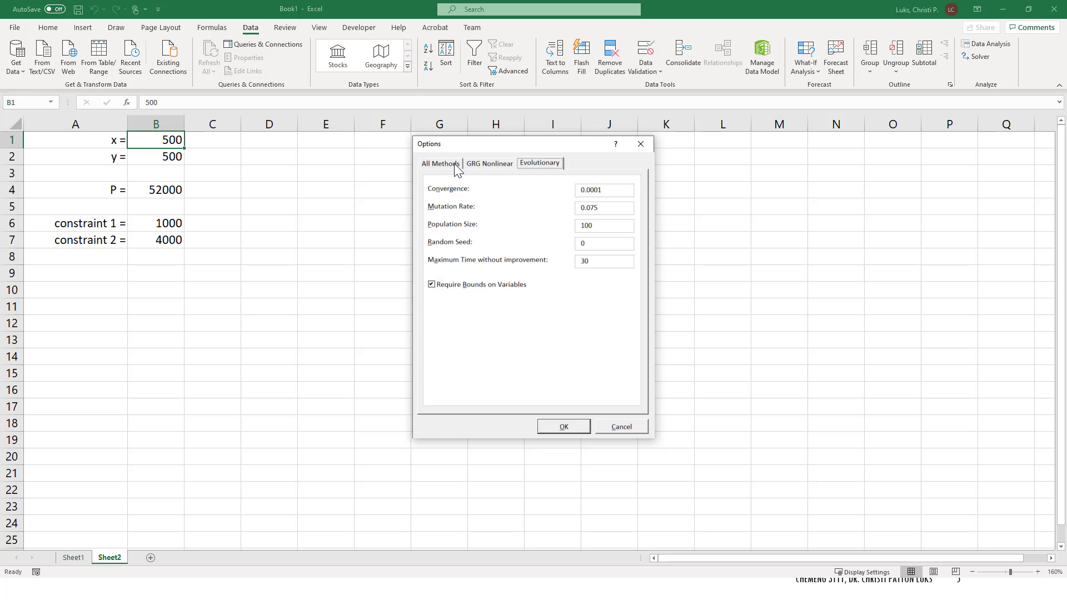
{"action": "left_click", "coordinate": [489, 163]}
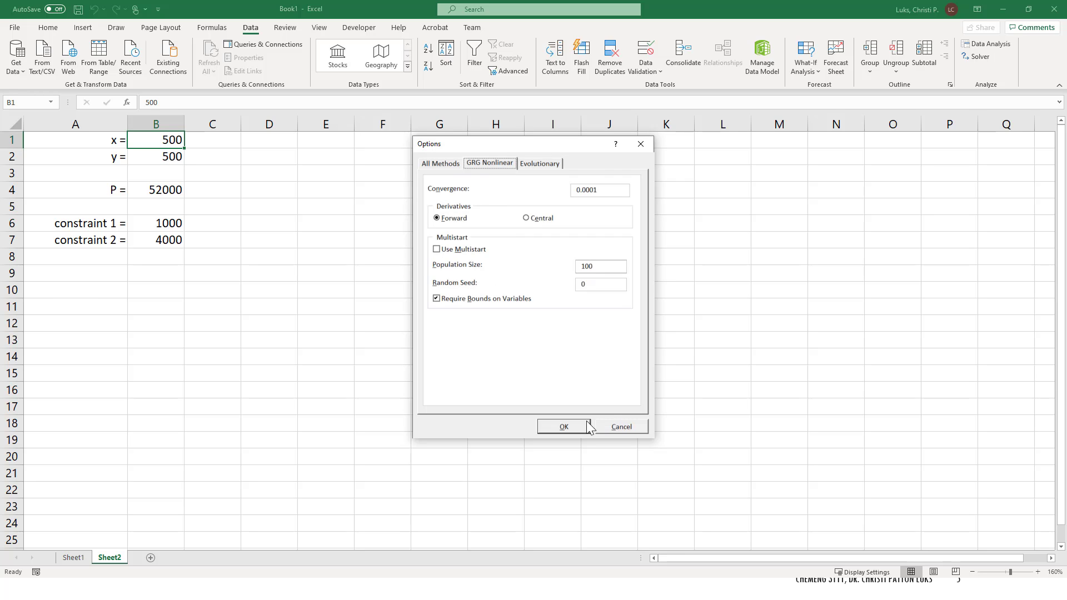
{"action": "left_click", "coordinate": [565, 426]}
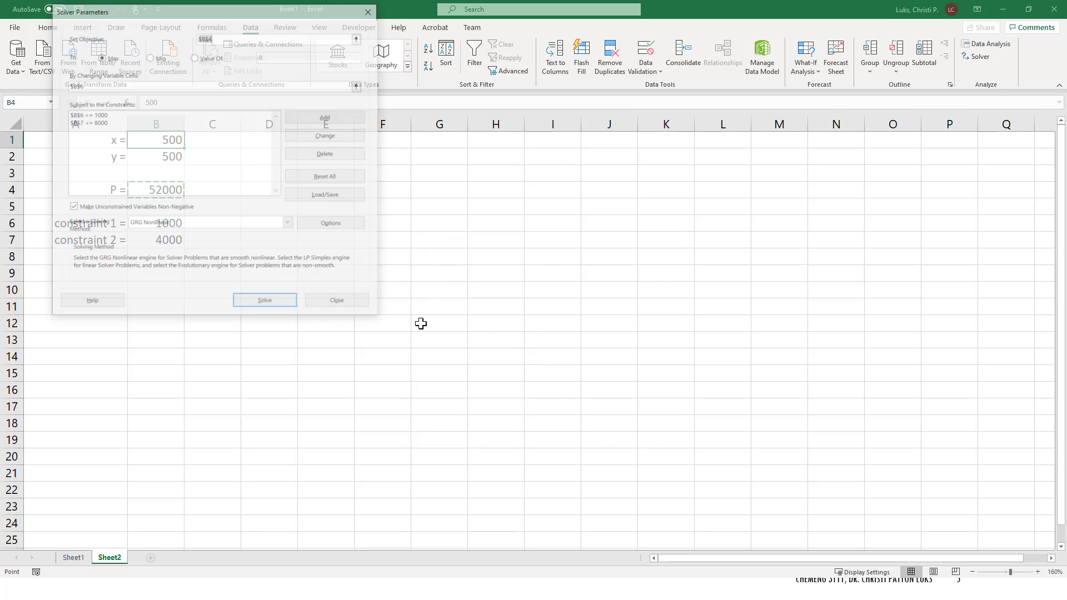
Step: Run Solver again and keep the solver solution
{"action": "left_click", "coordinate": [262, 305]}
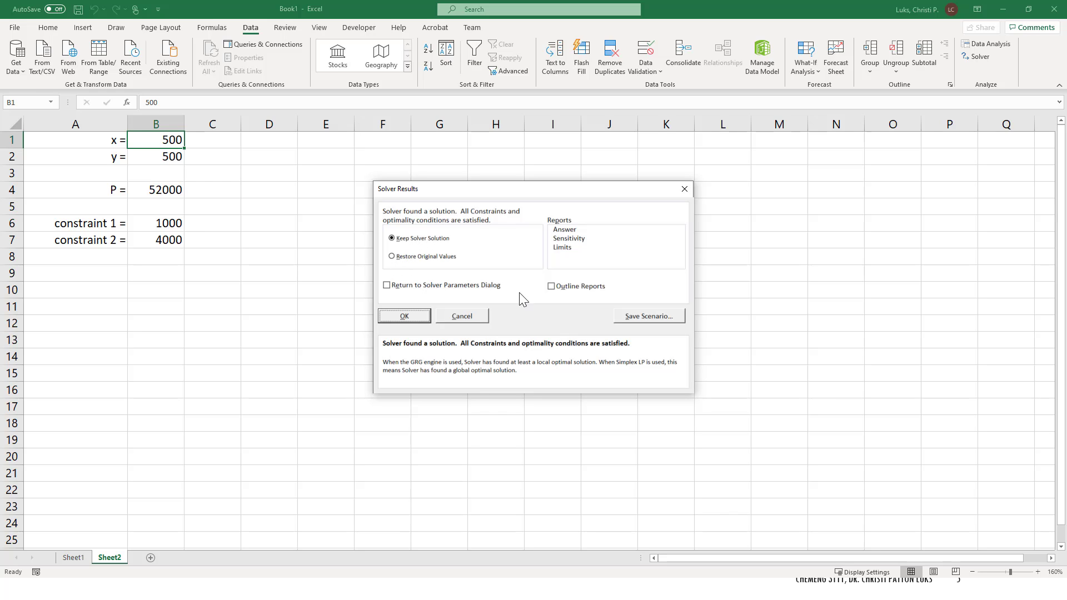
{"action": "left_click", "coordinate": [567, 289]}
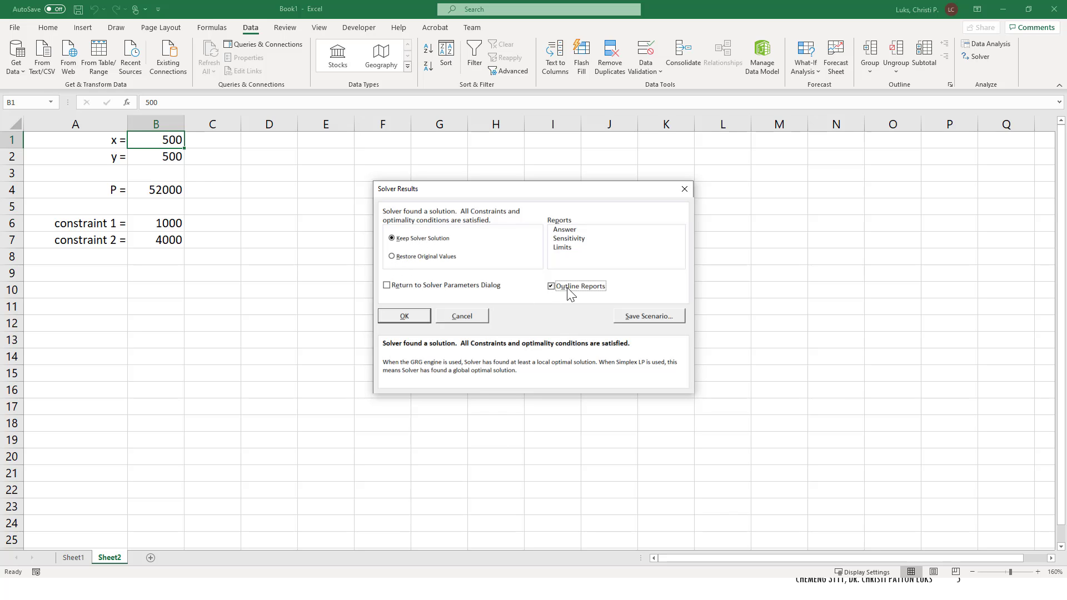
{"action": "left_click", "coordinate": [405, 316]}
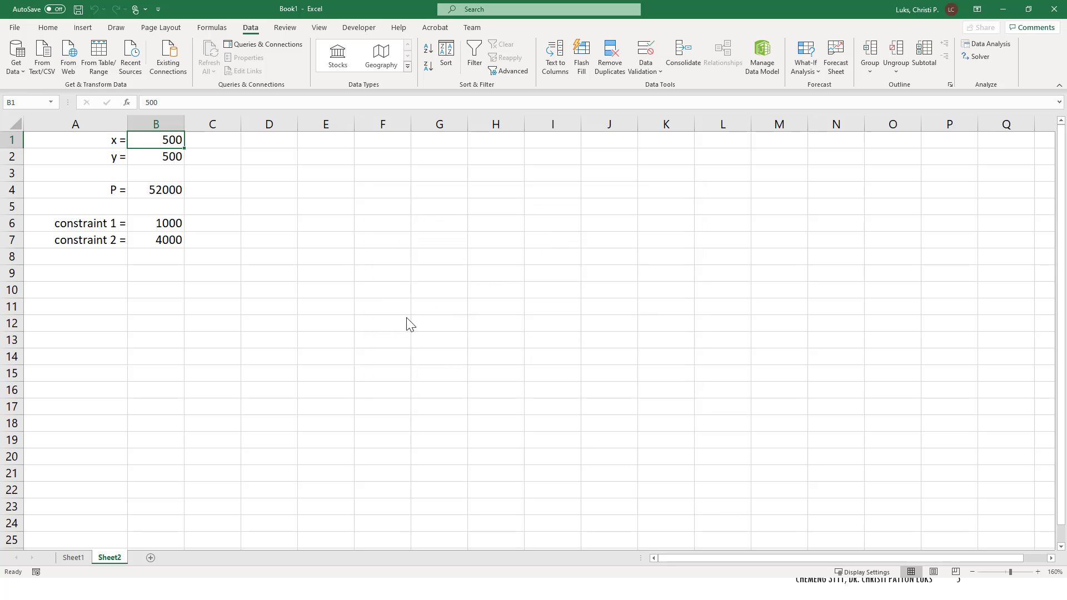
{"action": "left_click", "coordinate": [257, 251]}
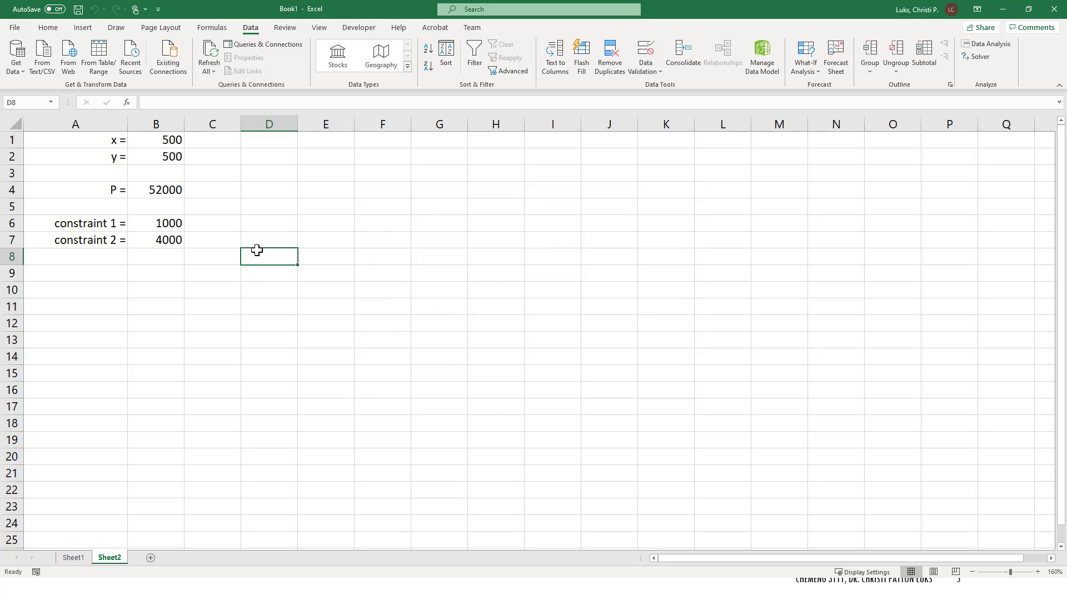
{"action": "key", "text": "alt+Tab"}
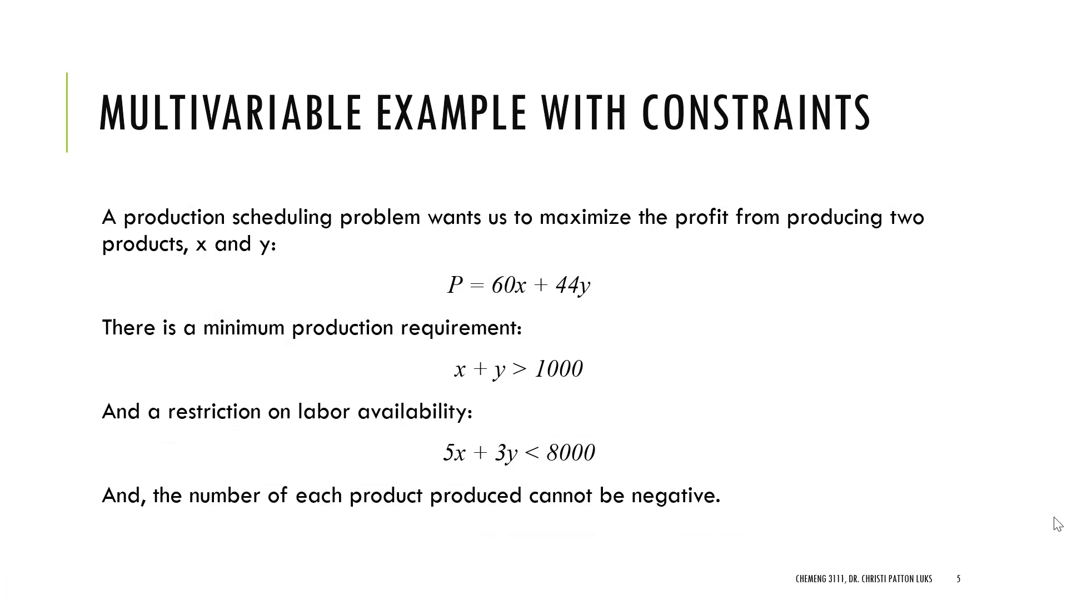
{"action": "left_click", "coordinate": [595, 452]}
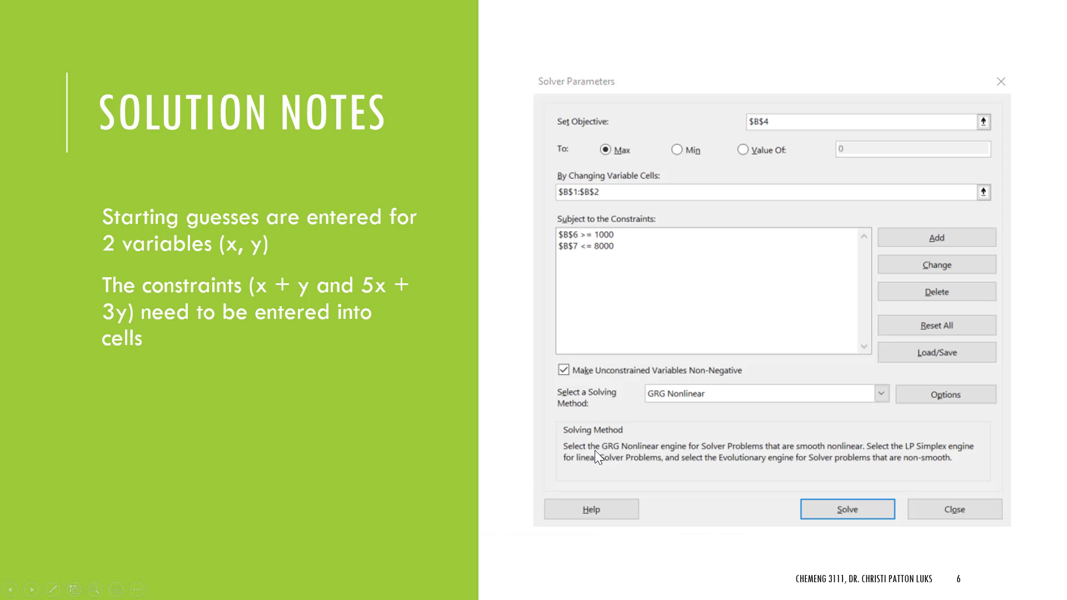
{"action": "left_click", "coordinate": [595, 412]}
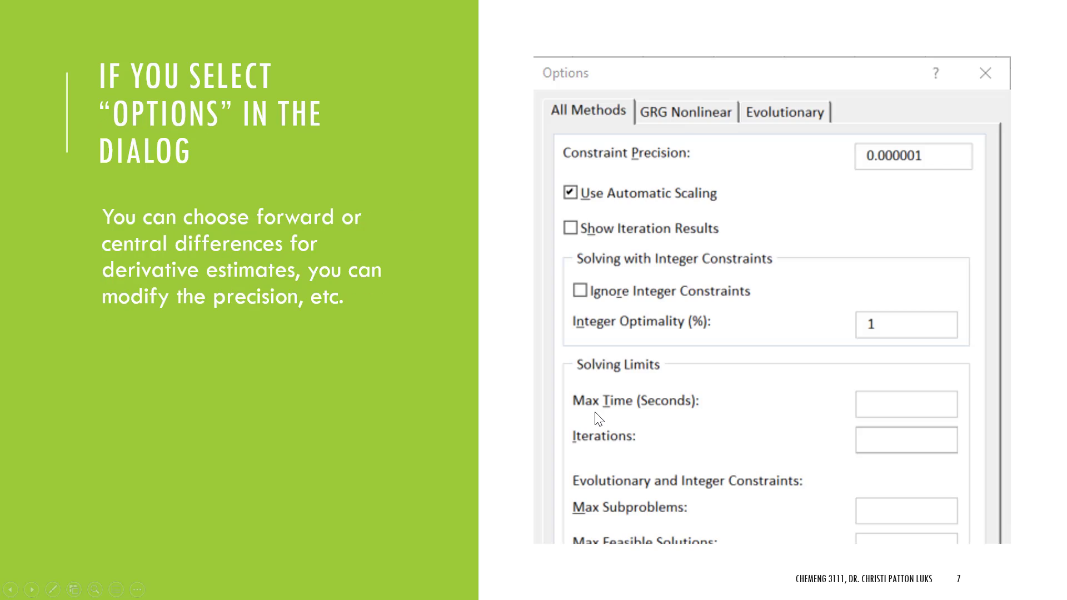
{"action": "left_click", "coordinate": [572, 420]}
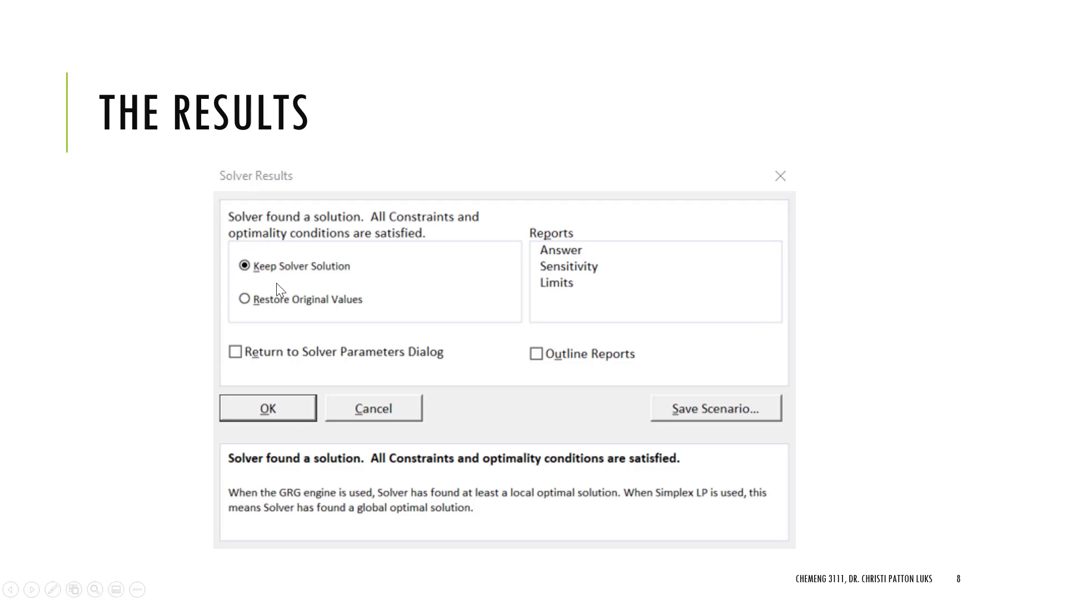
{"action": "left_click", "coordinate": [251, 407]}
{"action": "left_click", "coordinate": [621, 429]}
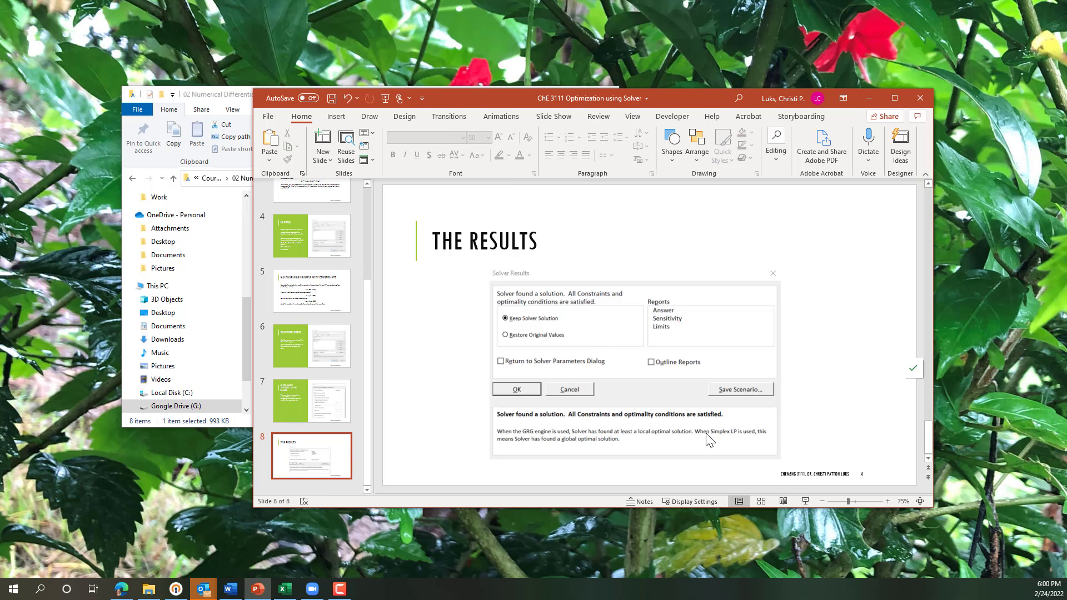
{"action": "left_click", "coordinate": [285, 589]}
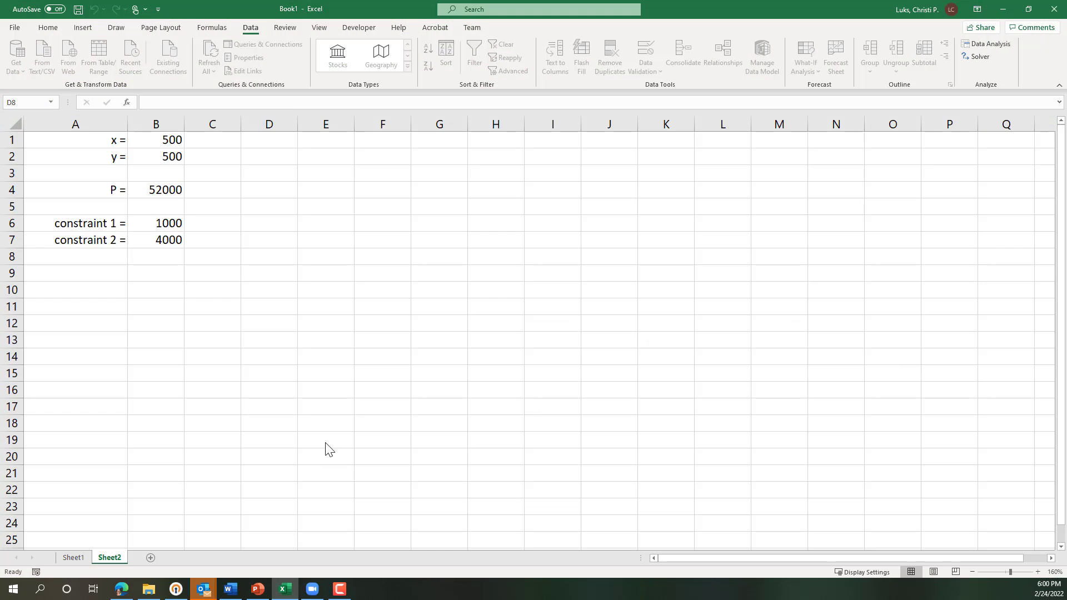
Step: Review the formulas in the constraint 2, x, constraint 1 and profit cells
{"action": "left_click", "coordinate": [167, 288]}
{"action": "left_click", "coordinate": [153, 237]}
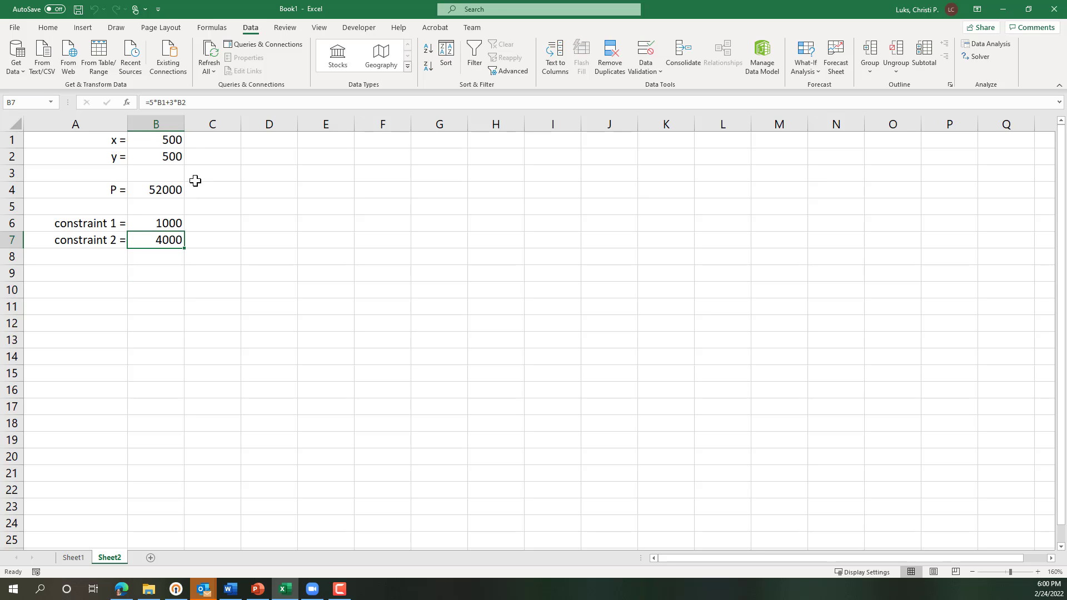
{"action": "left_click", "coordinate": [171, 142]}
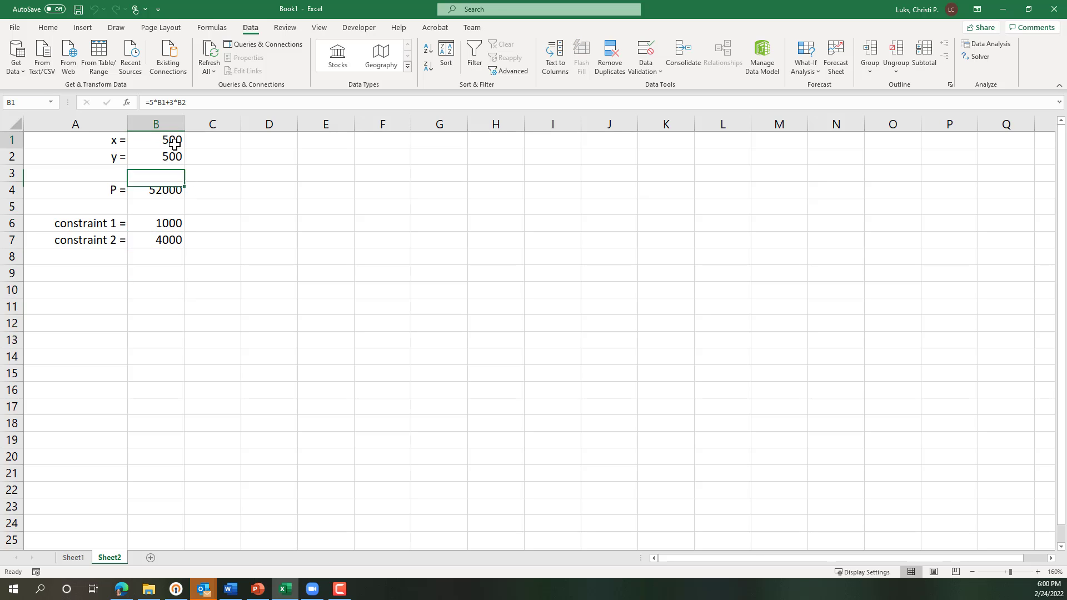
{"action": "left_click", "coordinate": [172, 222]}
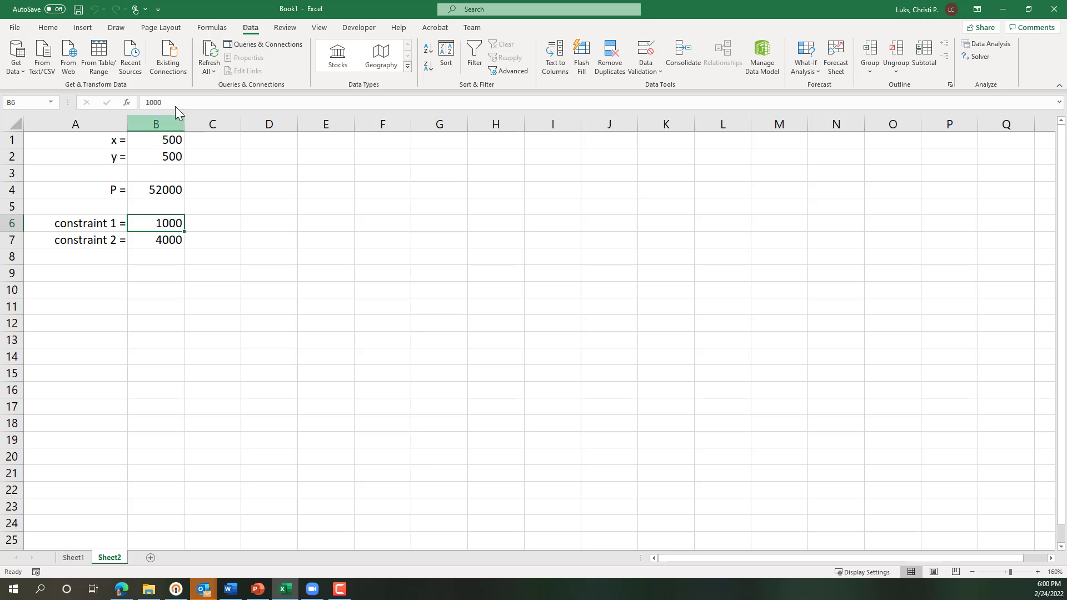
{"action": "left_click", "coordinate": [165, 186]}
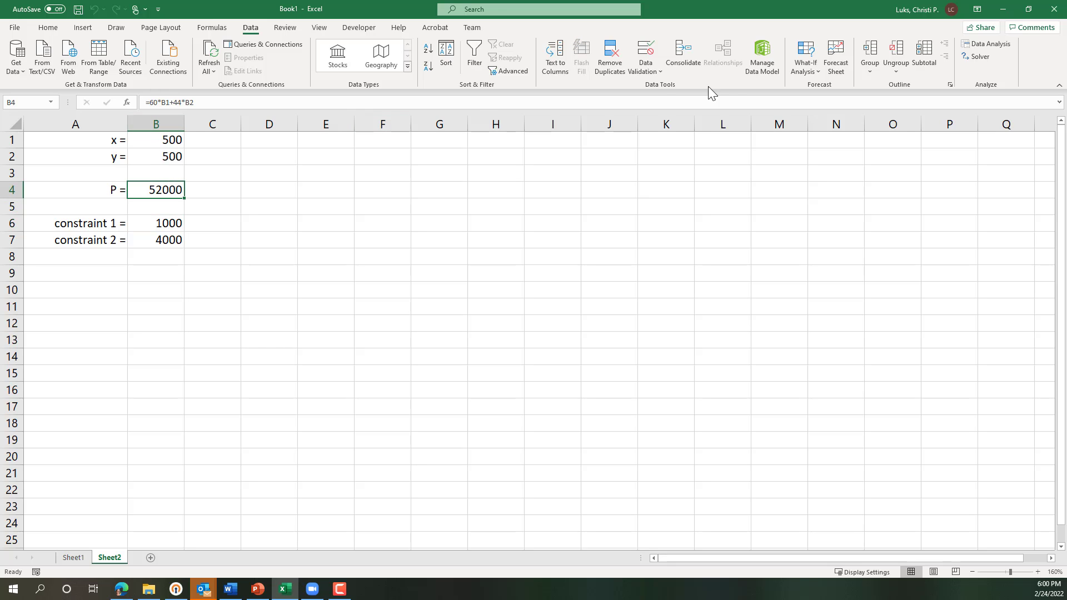
Step: Reopen Solver, set the changing variable cells to B1:B2, solve, and keep the solver solution
{"action": "left_click", "coordinate": [979, 56]}
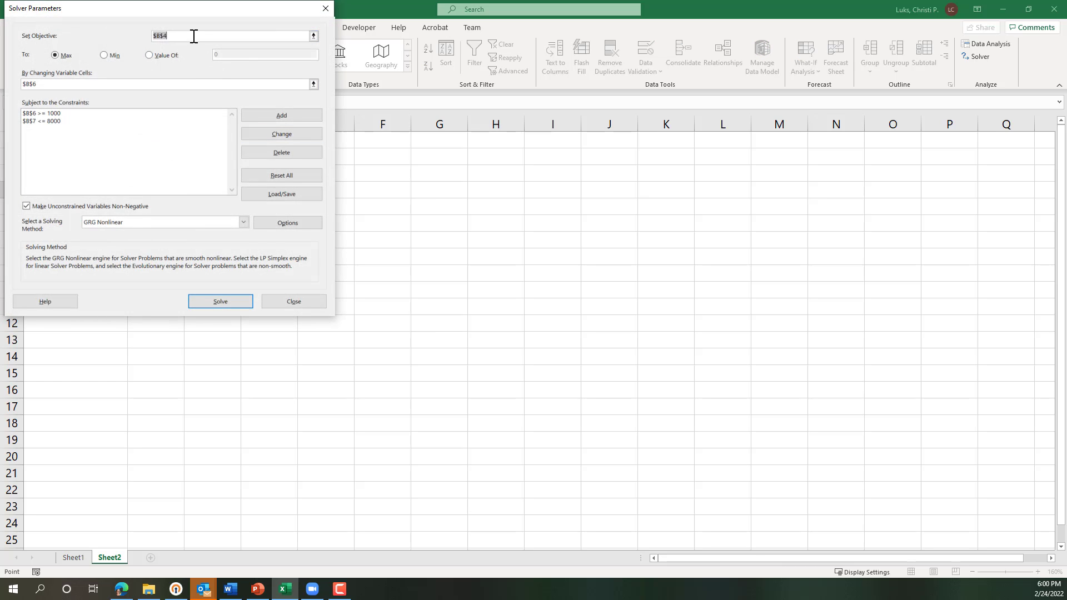
{"action": "left_click", "coordinate": [314, 84]}
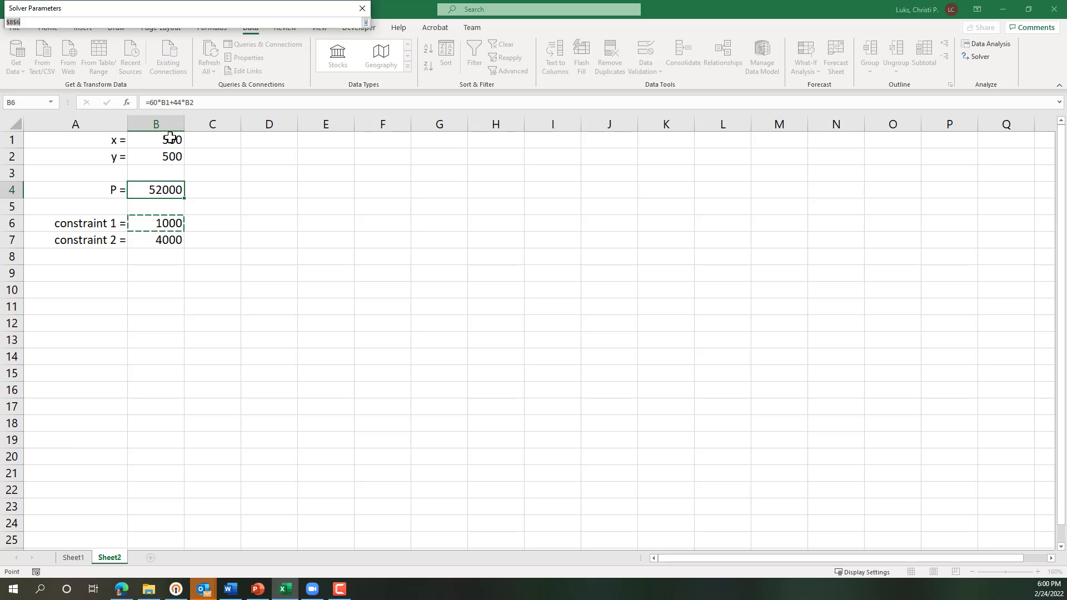
{"action": "left_click_drag", "start_coordinate": [170, 137], "coordinate": [173, 158]}
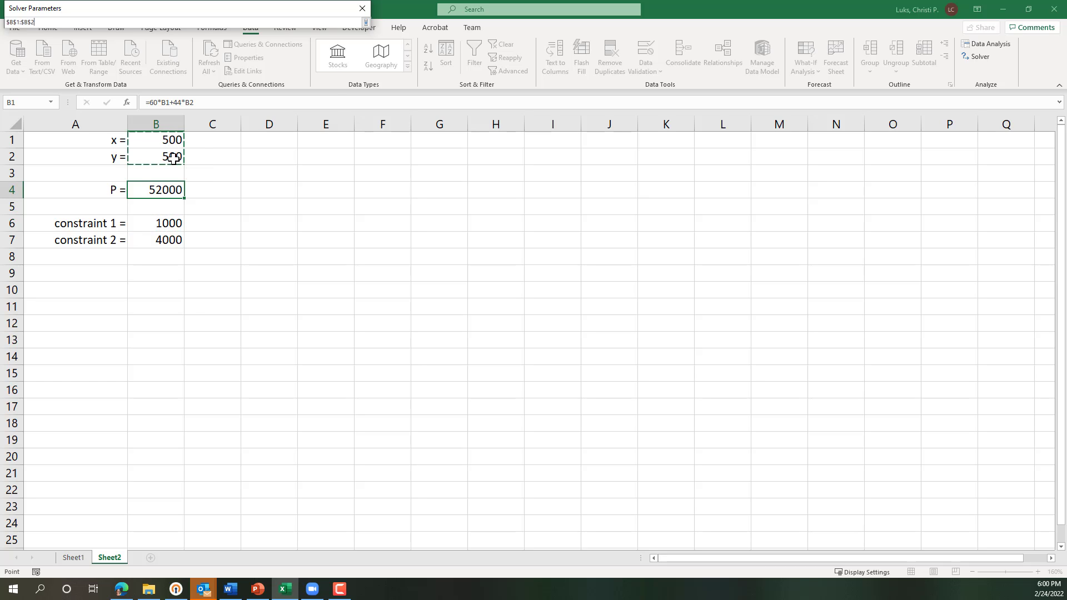
{"action": "key", "text": "Return"}
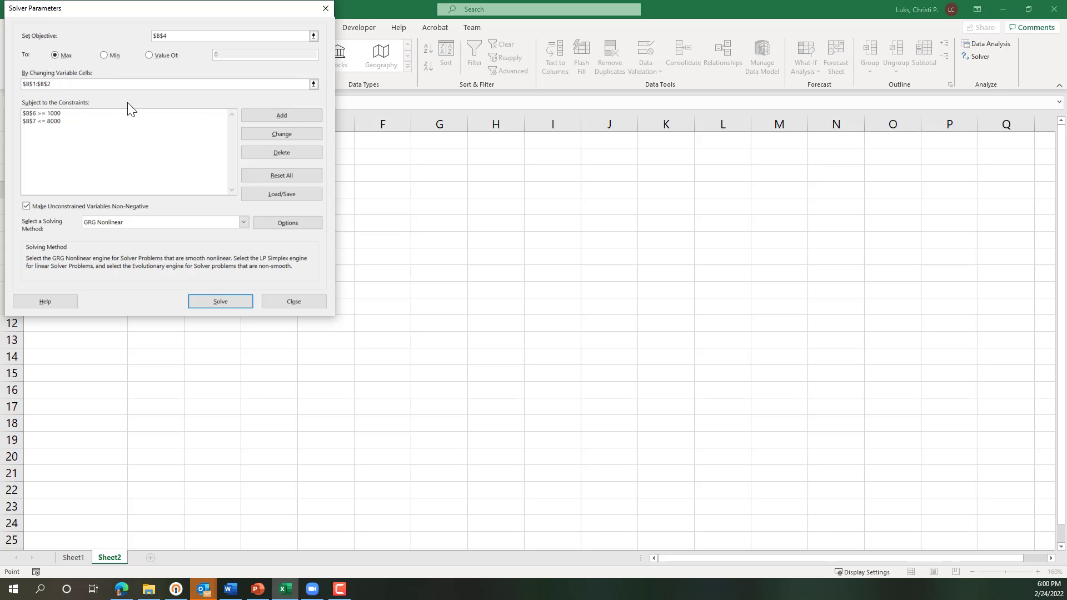
{"action": "left_click", "coordinate": [235, 301]}
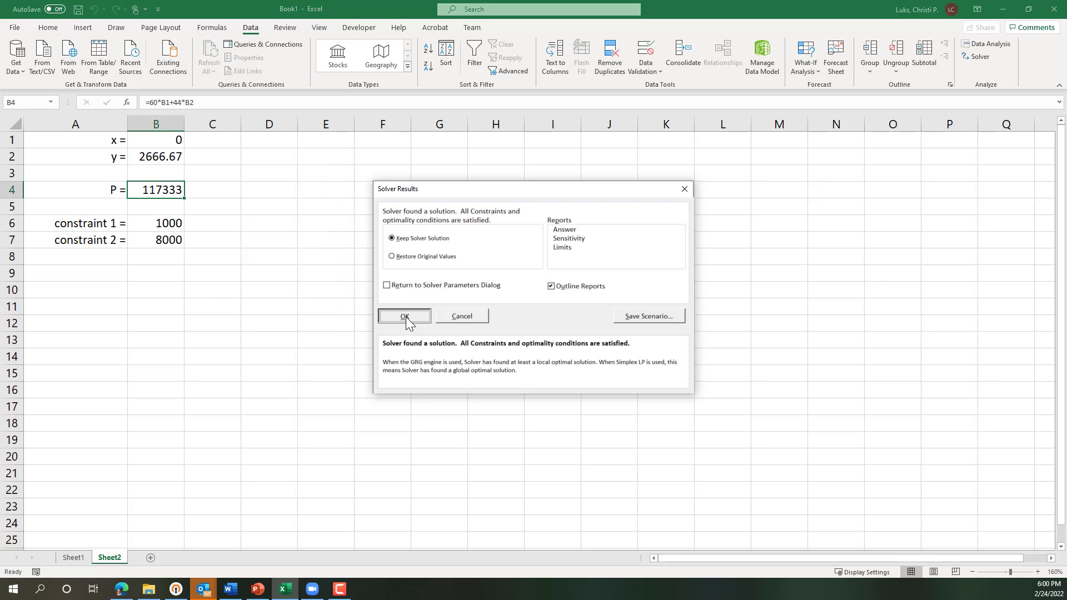
{"action": "left_click", "coordinate": [405, 317]}
Step: Inspect the full unrounded value of y in cell B2
{"action": "left_click", "coordinate": [231, 236]}
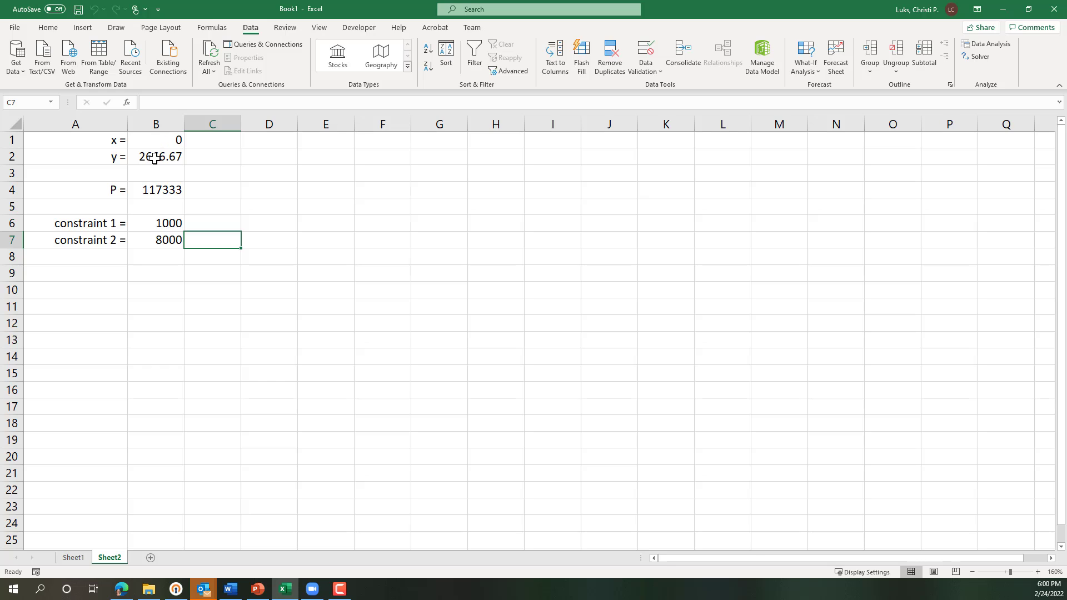
{"action": "left_click", "coordinate": [155, 159]}
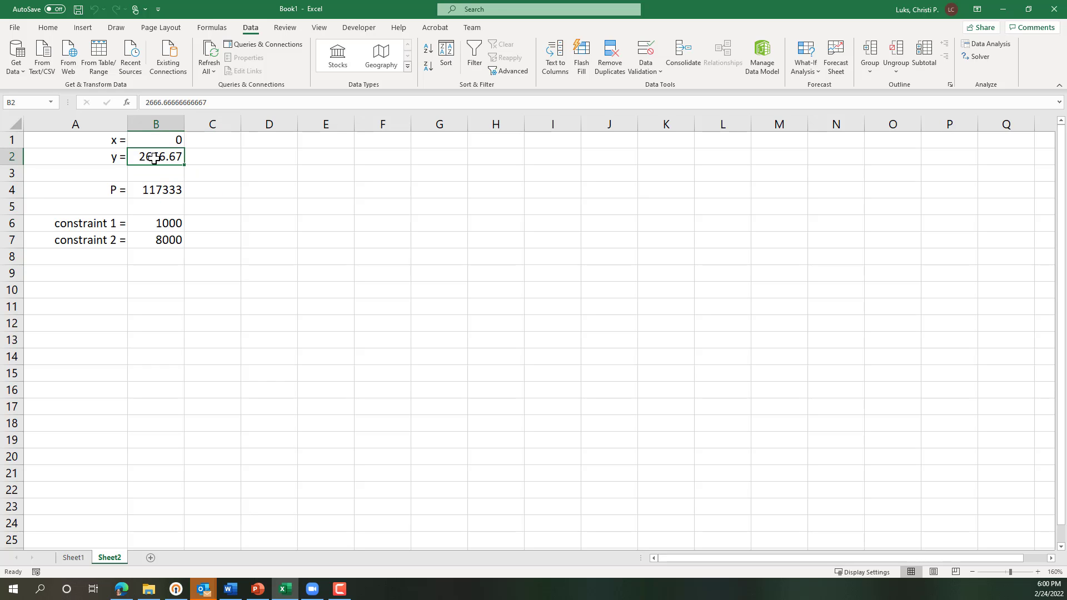
{"action": "left_click", "coordinate": [266, 201]}
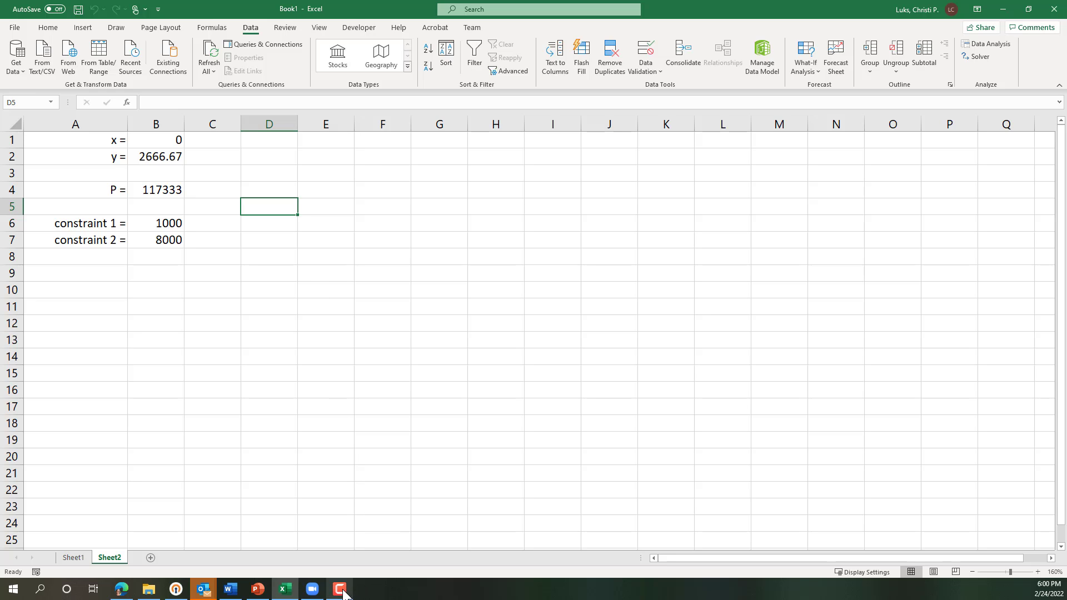
{"action": "mouse_move", "coordinate": [343, 592]}
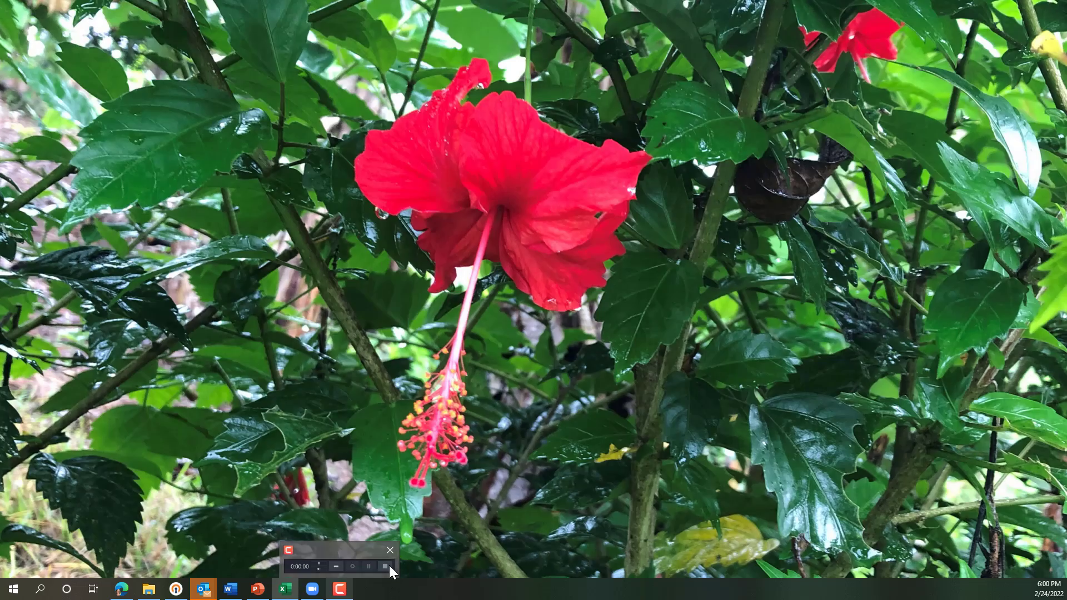
{"action": "left_click", "coordinate": [388, 565]}
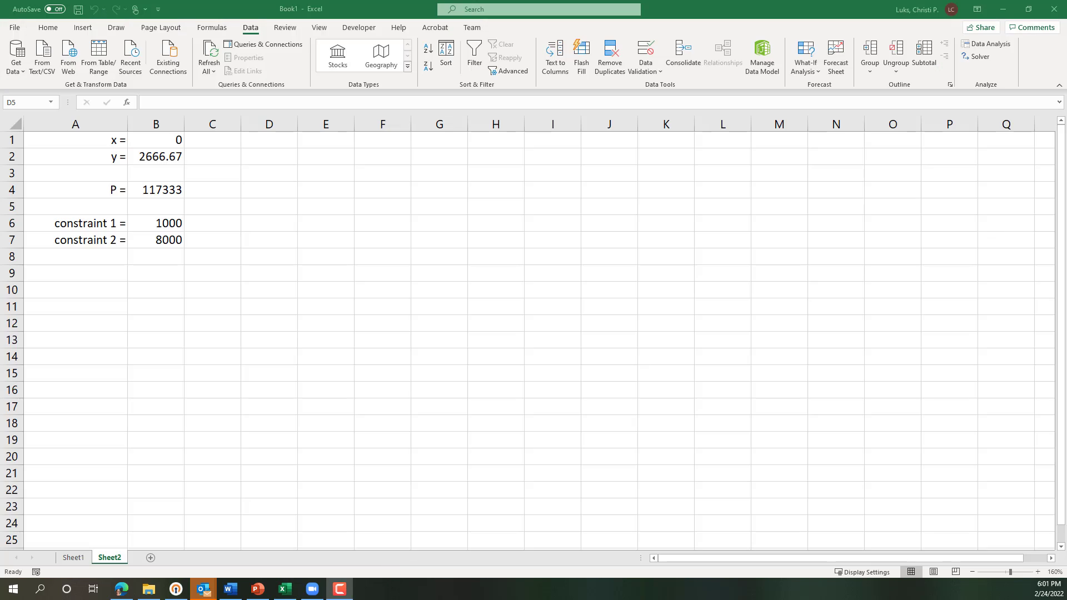